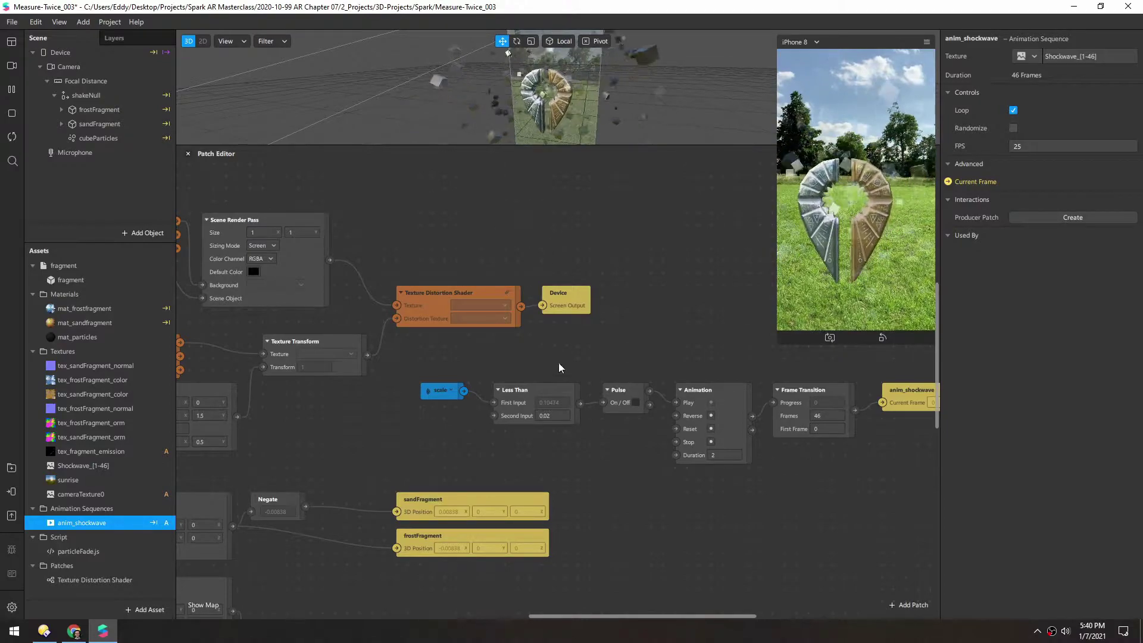
# Set the Less Than patch's Second Input to 0.02
pyautogui.click(553, 415)
pyautogui.click(445, 434)
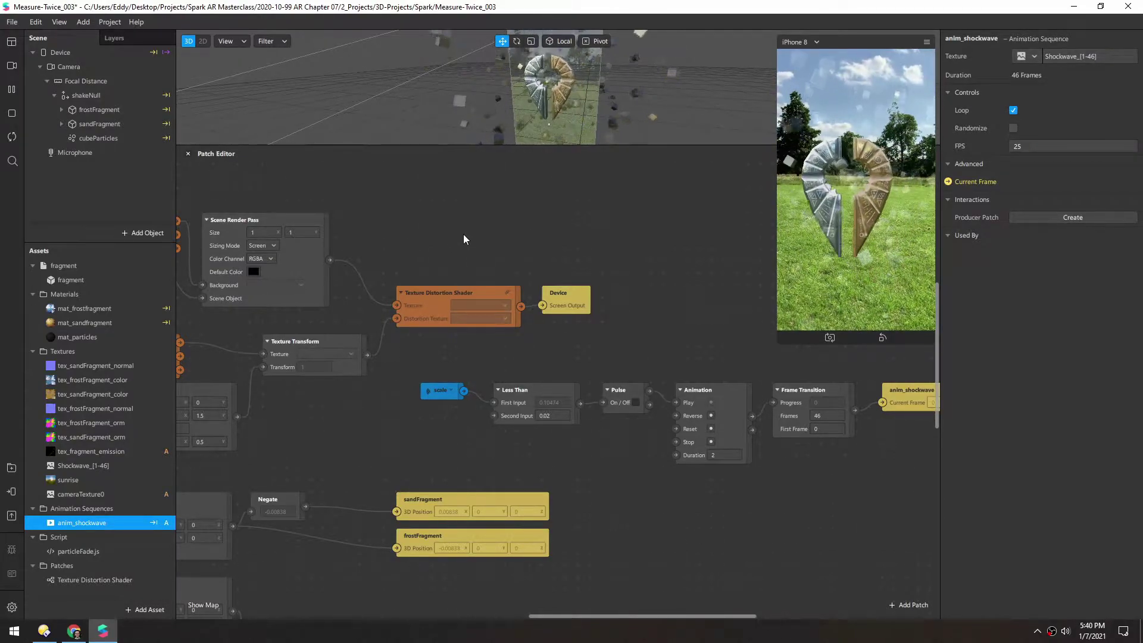
# Add a Delay Frame patch in the empty area above the Animation and Frame Transition patches
pyautogui.hscroll(3, 465, 250)
pyautogui.scroll(2, 464, 250)
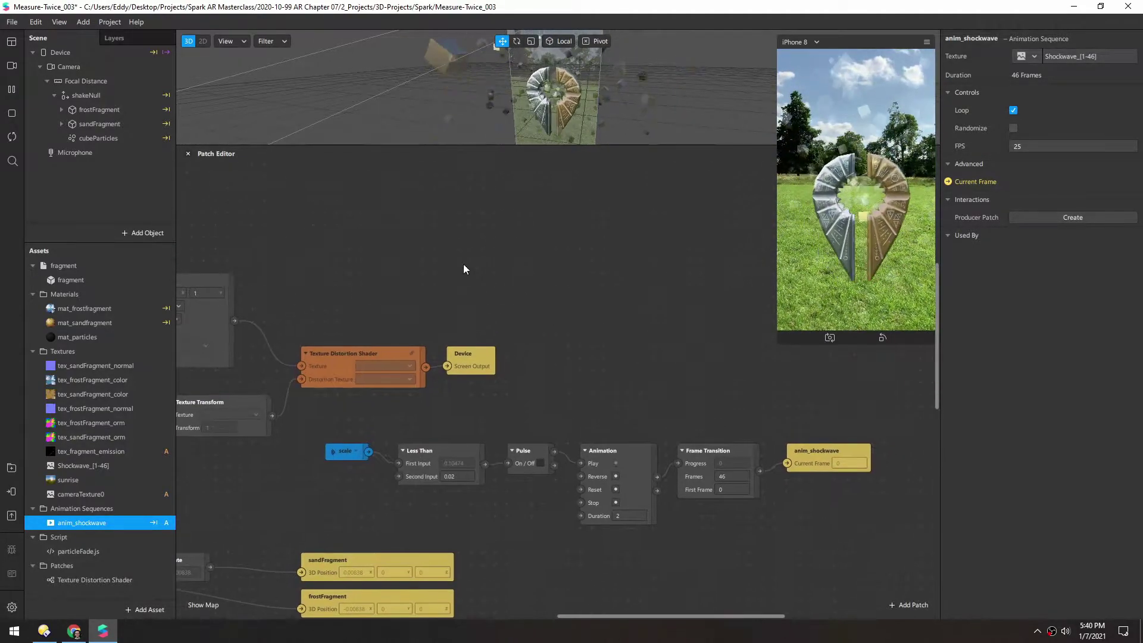
pyautogui.hscroll(1, 471, 262)
pyautogui.scroll(1, 470, 262)
pyautogui.doubleClick(529, 237)
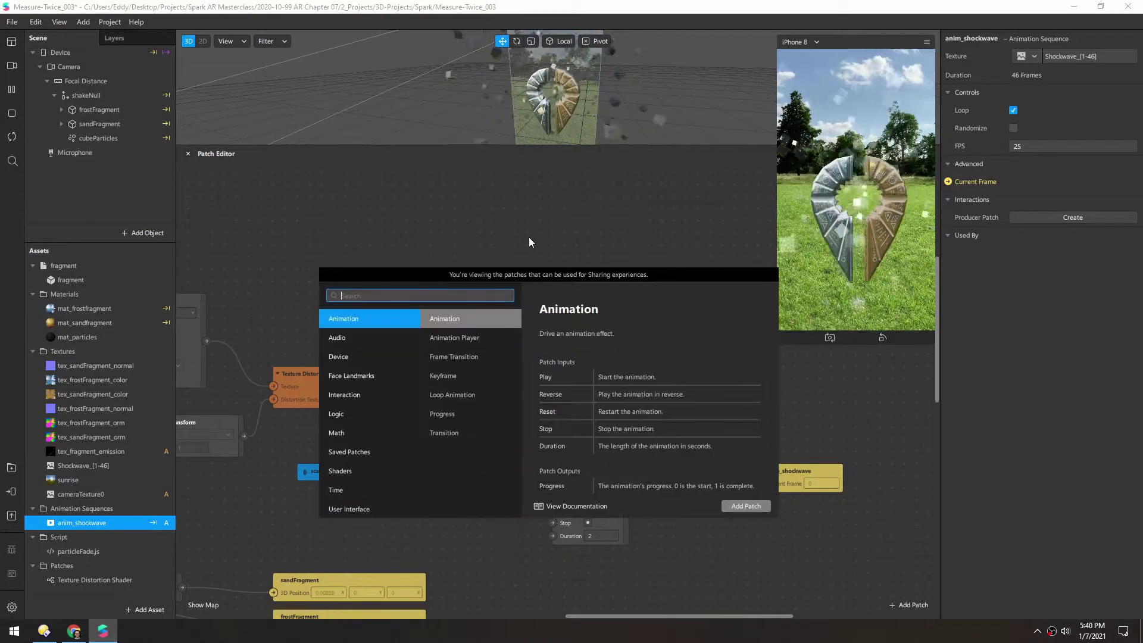
pyautogui.write('delay')
pyautogui.press('Down')
pyautogui.press('Down')
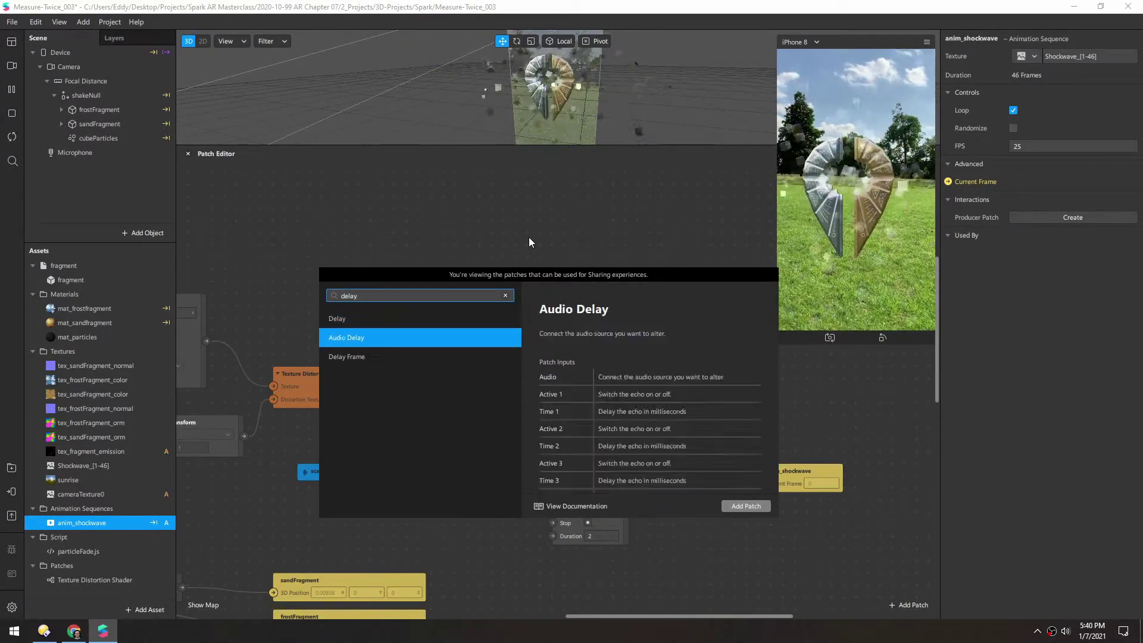
pyautogui.press('Return')
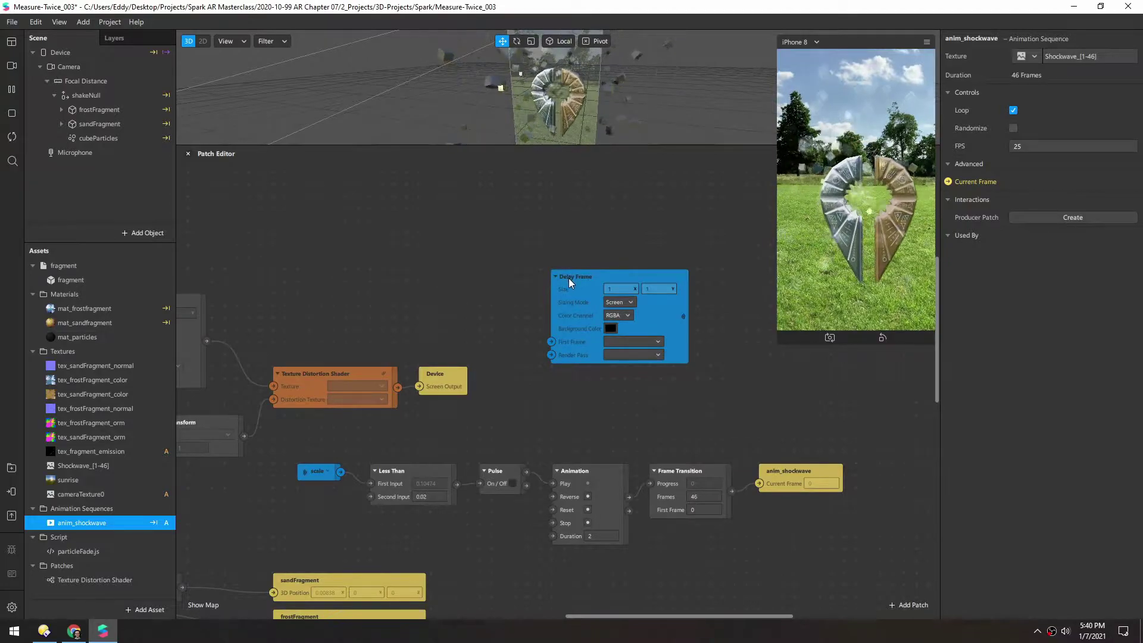
# Add a Receiver patch and set it to receive from the Delay Frame
pyautogui.scroll(-1, 481, 255)
pyautogui.hscroll(-1, 481, 255)
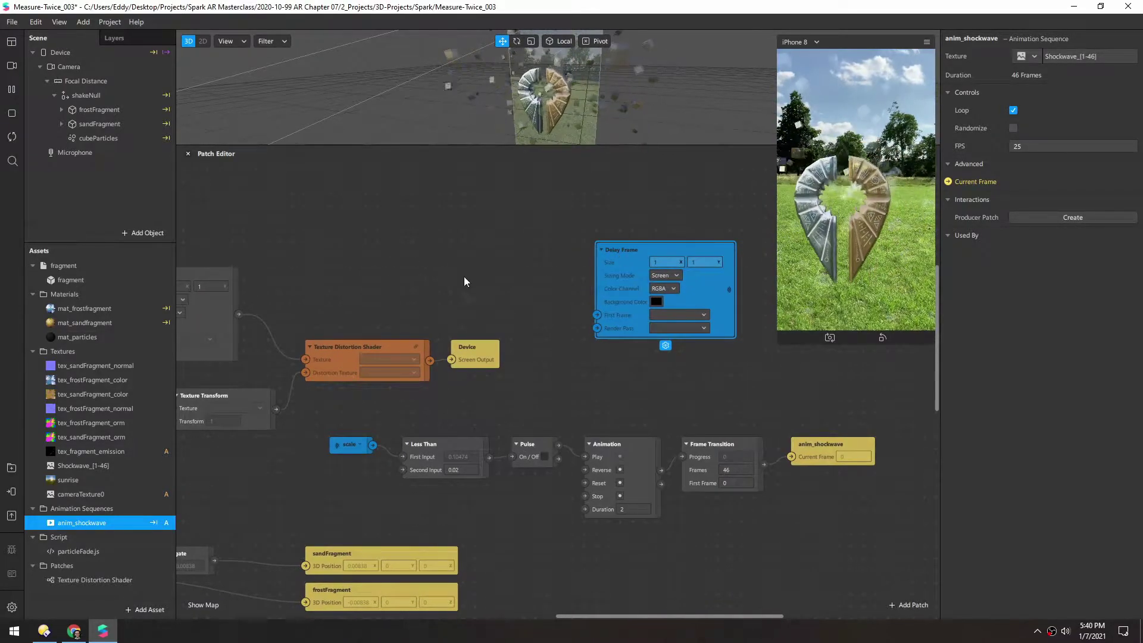
pyautogui.rightClick(387, 244)
pyautogui.write('recei')
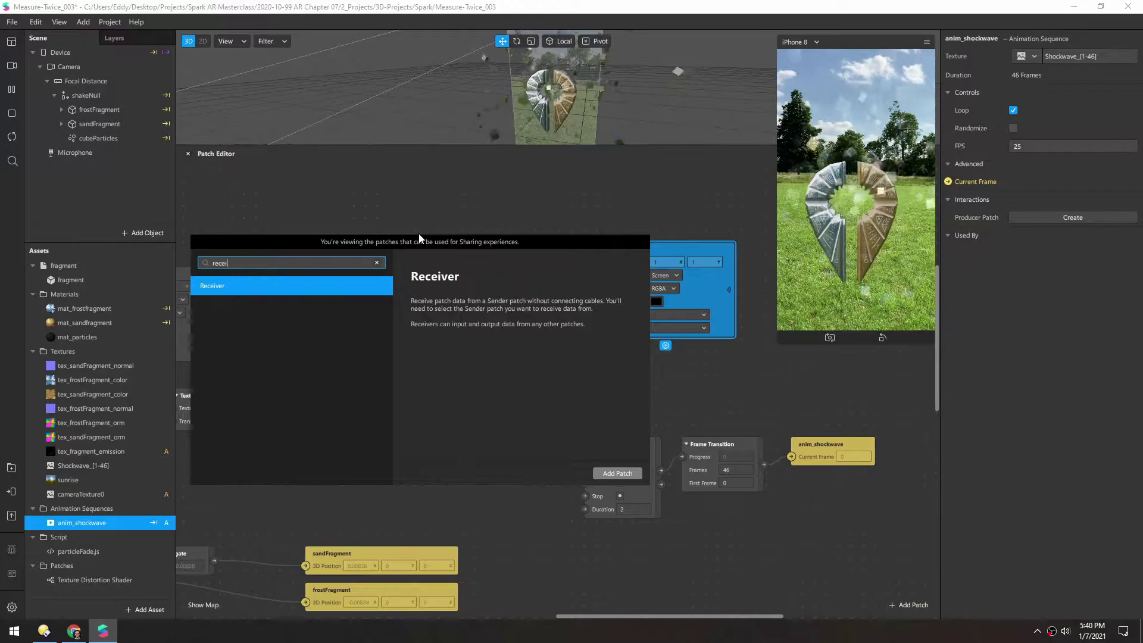
pyautogui.press('Return')
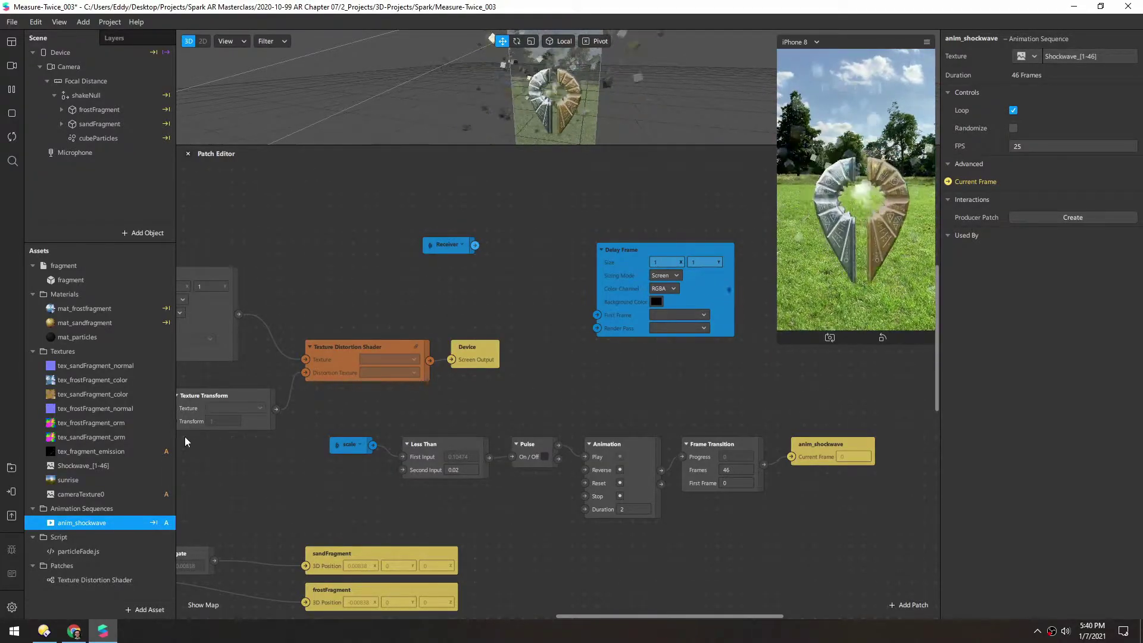
pyautogui.click(462, 244)
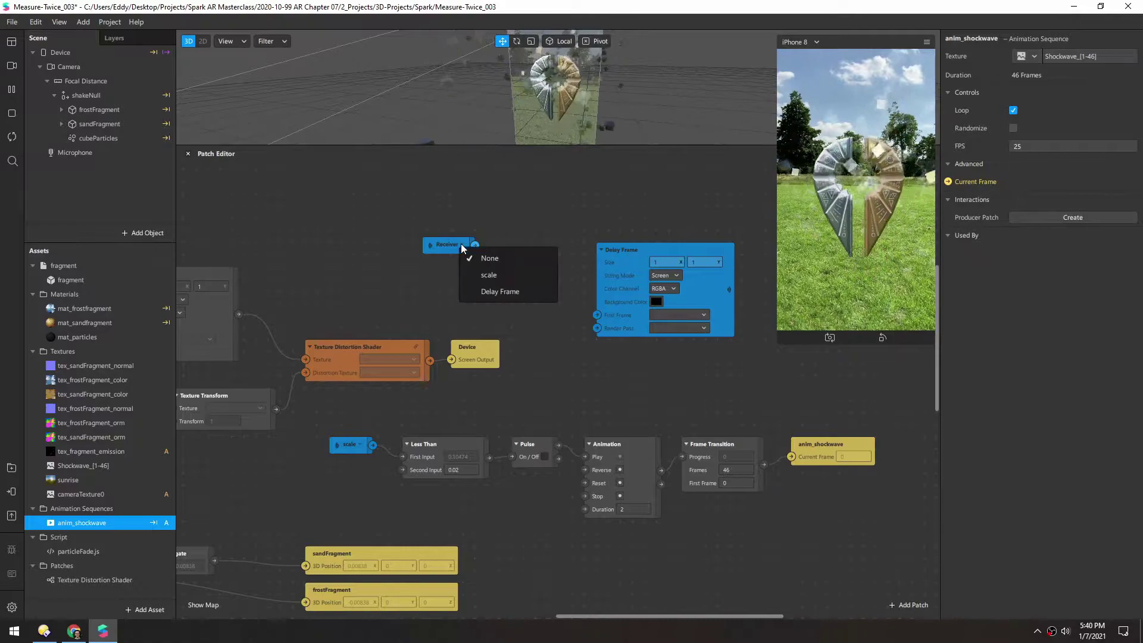
pyautogui.click(481, 292)
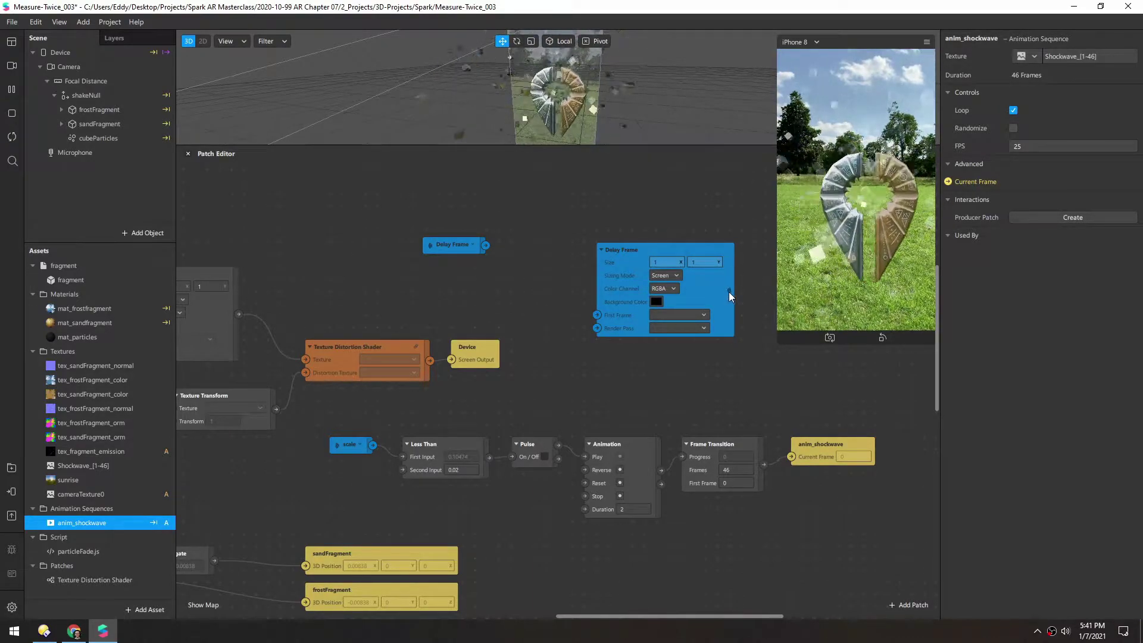
# Place the Delay Frame receiver below the Texture Distortion Shader, and make room by spreading out the Device and Delay Frame patches and shrinking the preview
pyautogui.moveTo(438, 242); pyautogui.dragTo(456, 399)
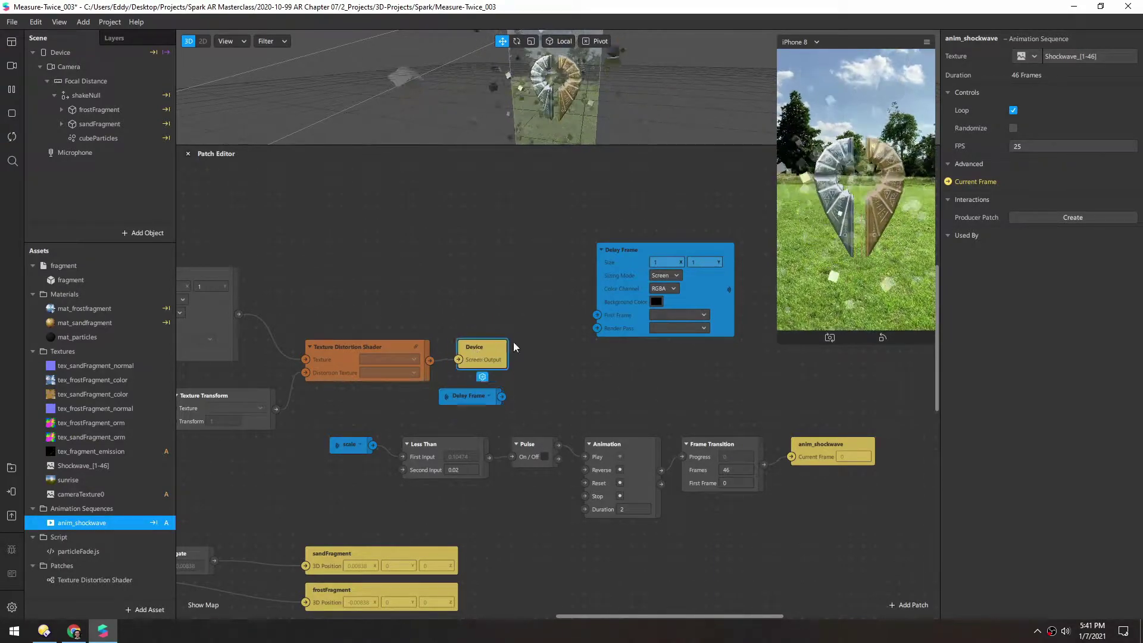
pyautogui.moveTo(479, 347); pyautogui.dragTo(551, 357)
pyautogui.moveTo(468, 275); pyautogui.dragTo(393, 277, button='middle')
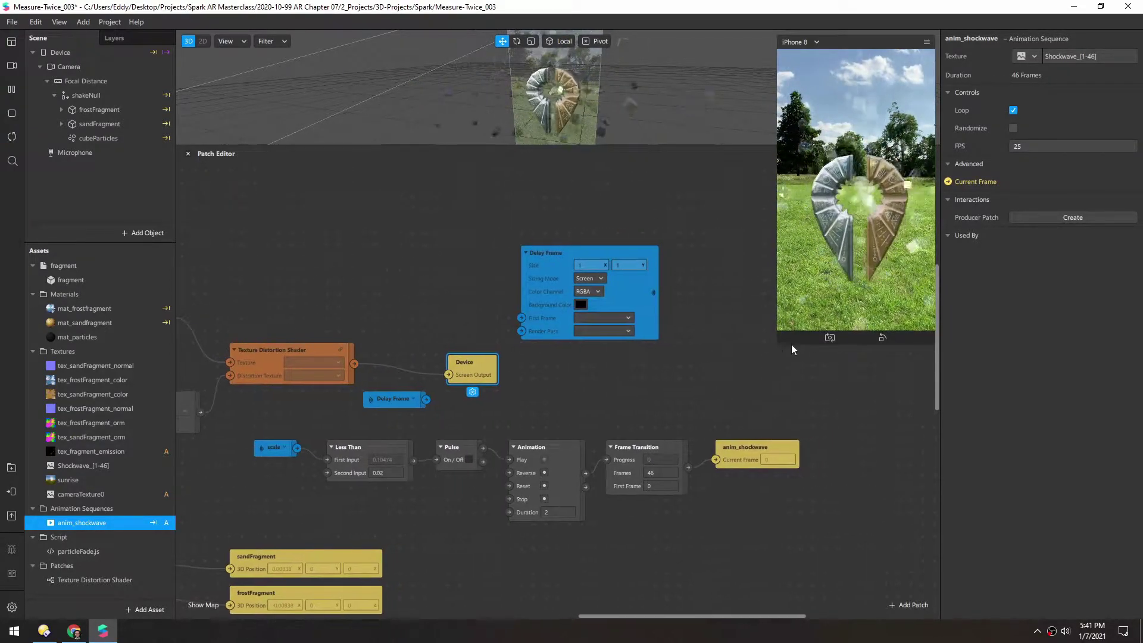
pyautogui.moveTo(793, 343); pyautogui.dragTo(803, 285)
pyautogui.moveTo(419, 294)
pyautogui.mouseDown()
pyautogui.moveTo(385, 297)
pyautogui.moveTo(389, 277)
pyautogui.moveTo(420, 277)
pyautogui.mouseUp()
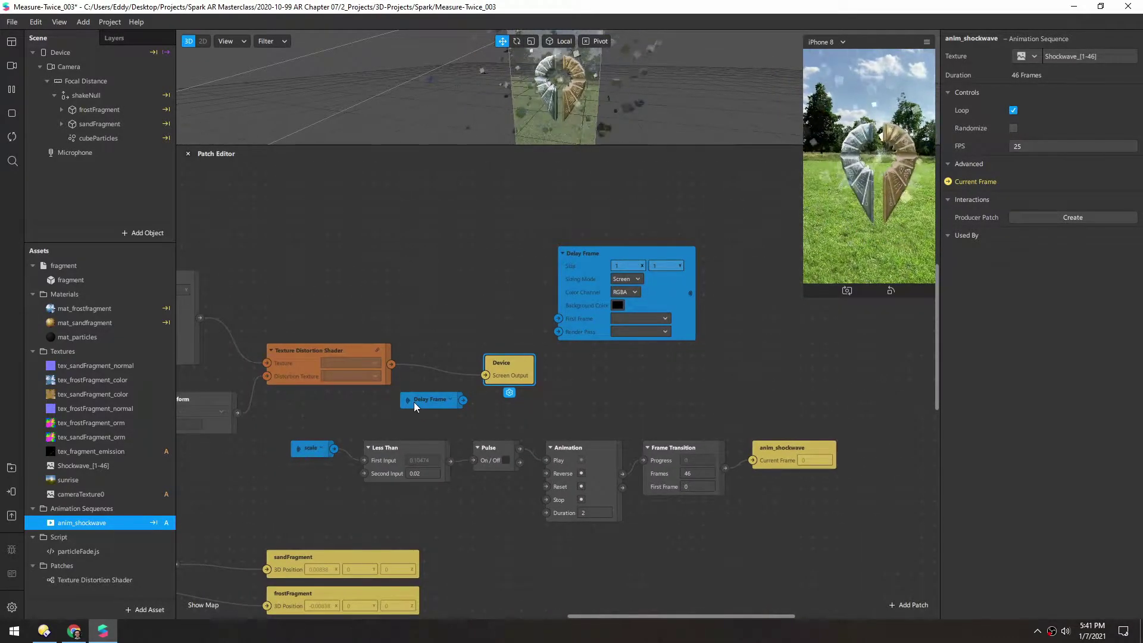
pyautogui.moveTo(587, 256); pyautogui.dragTo(658, 251)
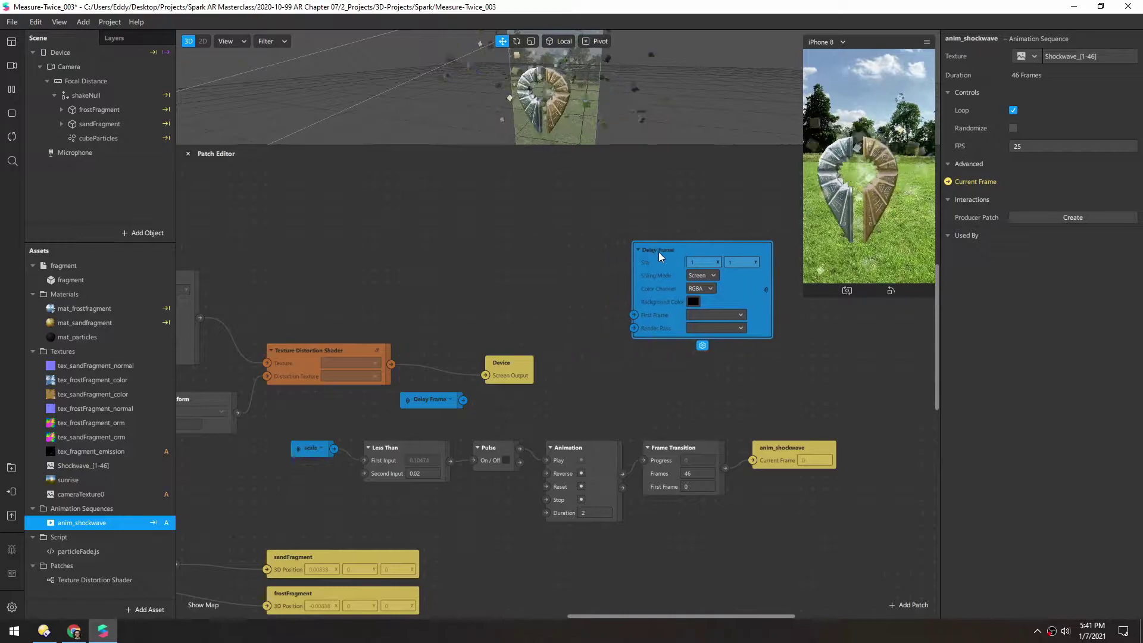
pyautogui.moveTo(506, 369); pyautogui.dragTo(553, 369)
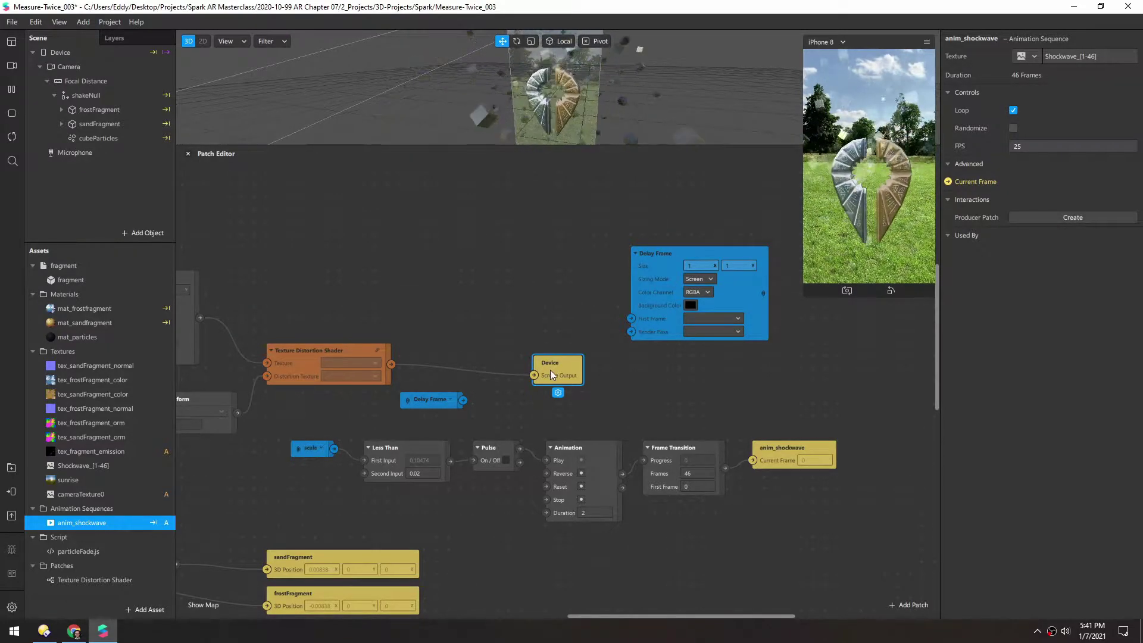
# Add a Mix patch between the Texture Distortion Shader and the Device patch
pyautogui.doubleClick(445, 313)
pyautogui.write('mix')
pyautogui.press('Return')
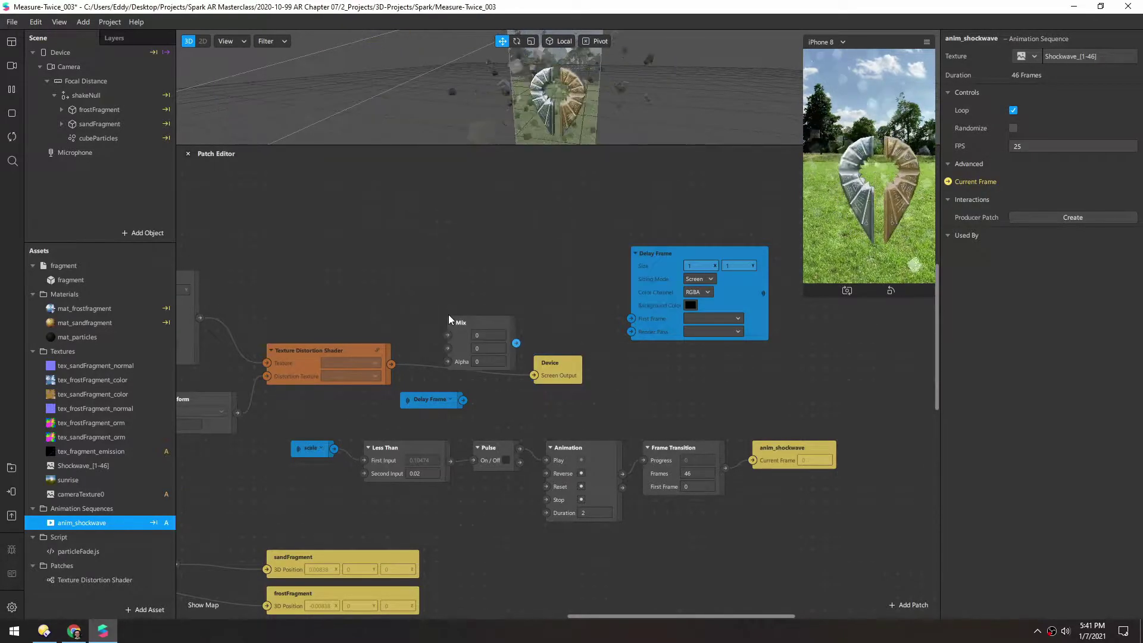
pyautogui.moveTo(473, 325); pyautogui.dragTo(462, 305)
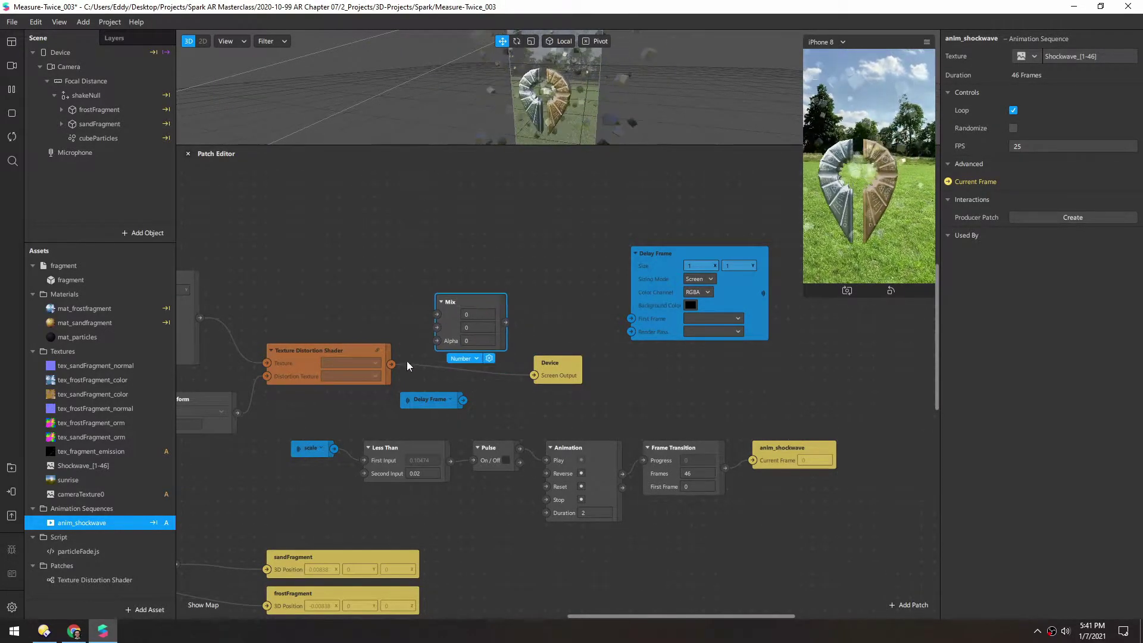
# Feed the Texture Distortion Shader and the Delay Frame receiver into Mix's first and second inputs, and connect Mix to the Device's Screen Output
pyautogui.moveTo(391, 365); pyautogui.dragTo(417, 332)
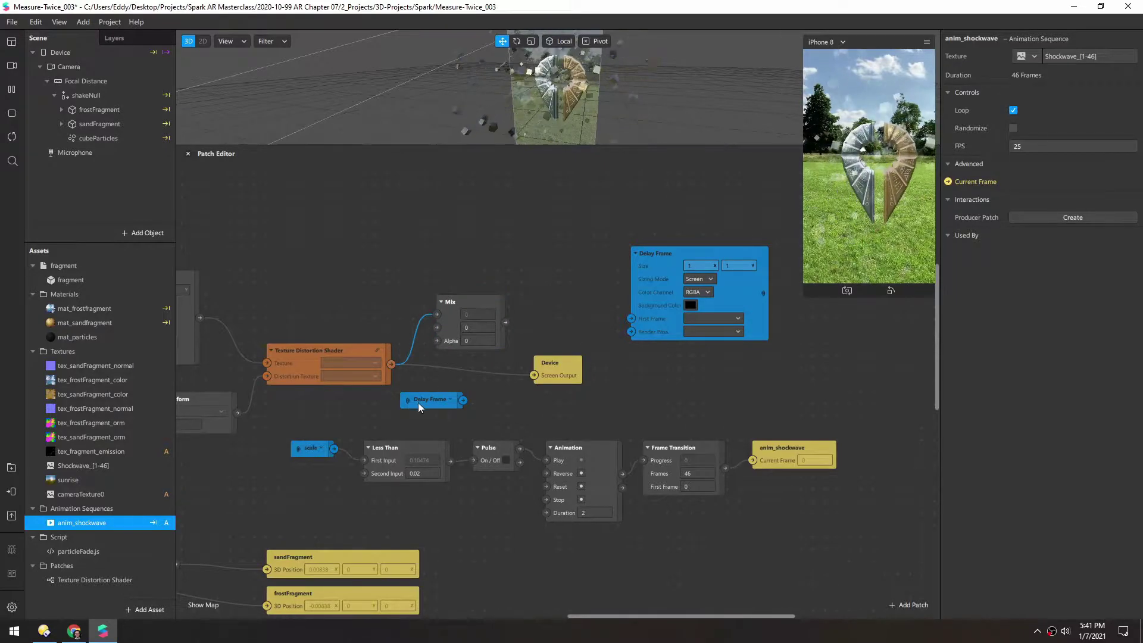
pyautogui.moveTo(440, 331); pyautogui.dragTo(438, 328)
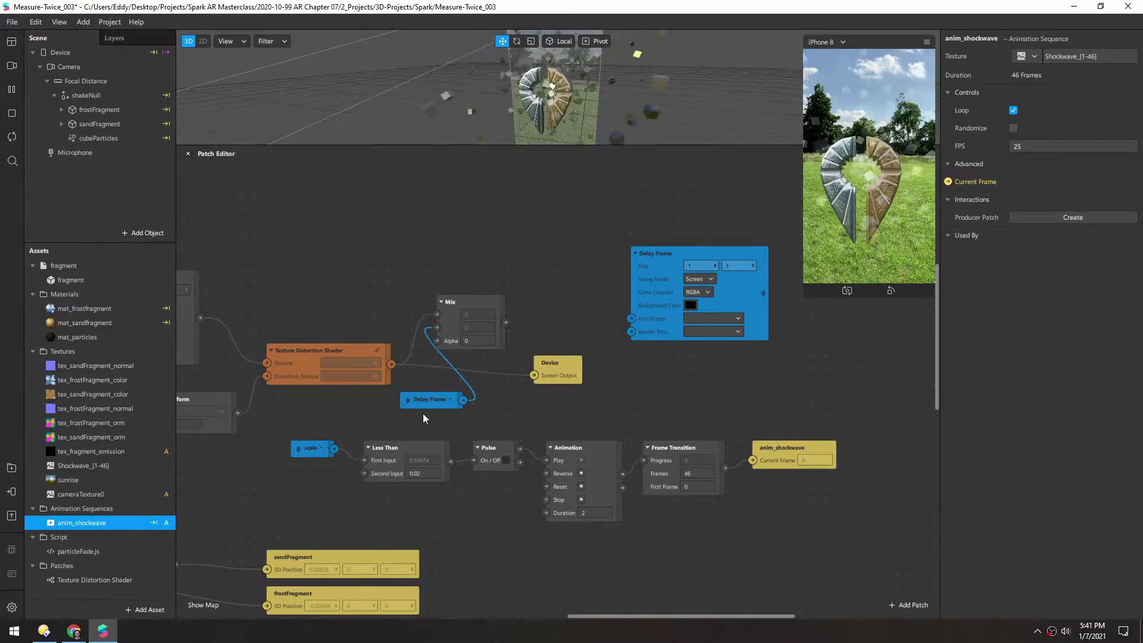
pyautogui.moveTo(420, 403); pyautogui.dragTo(352, 415)
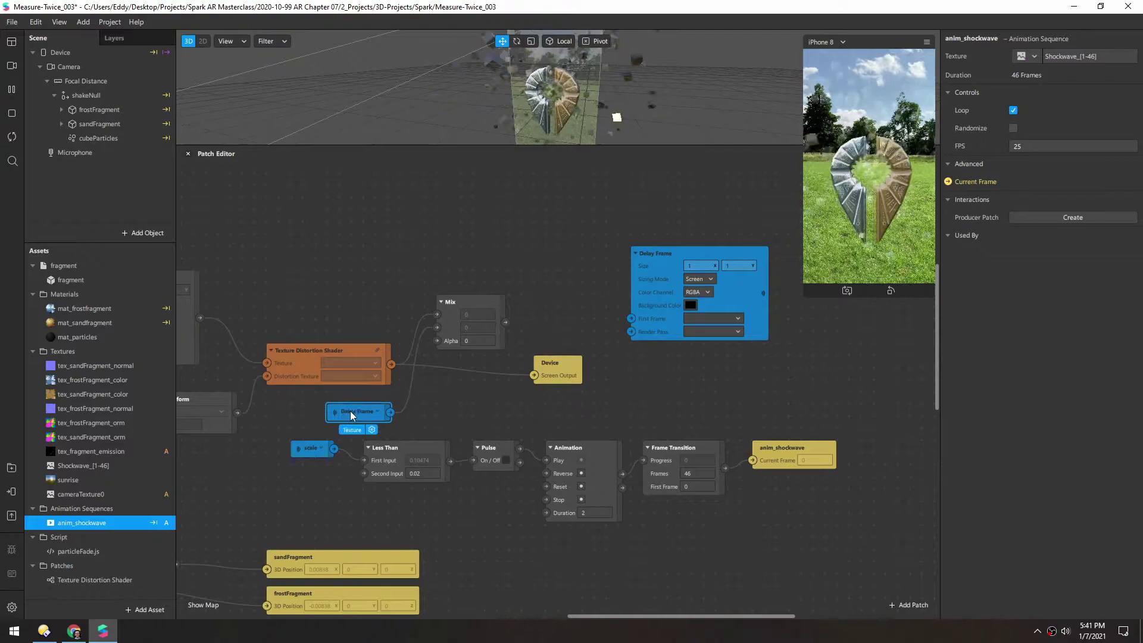
pyautogui.moveTo(505, 322); pyautogui.dragTo(534, 375)
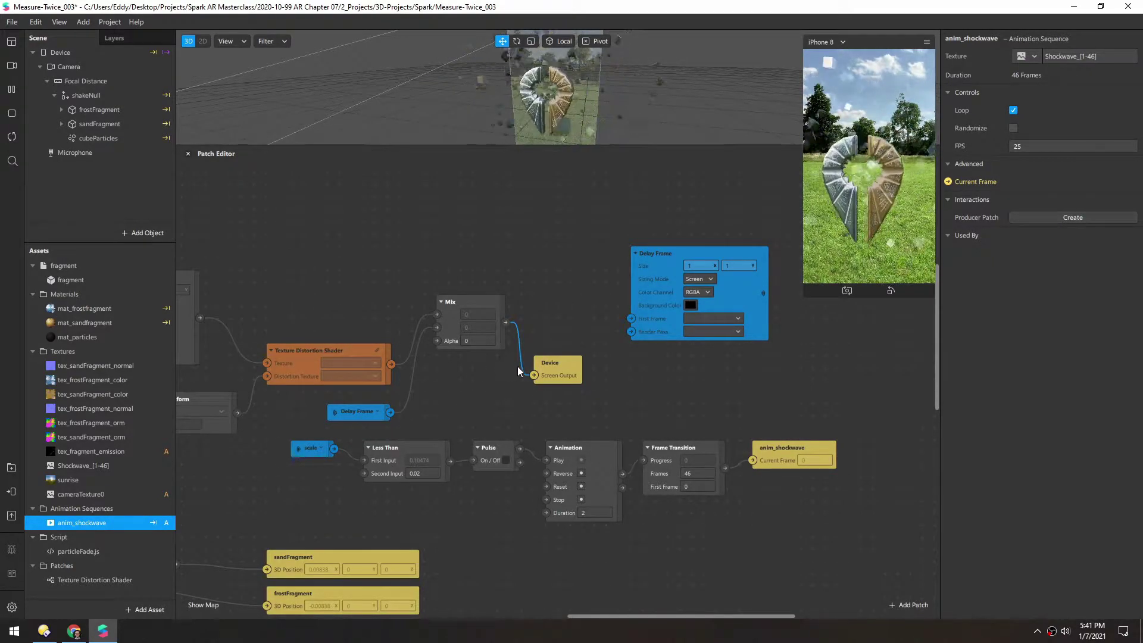
pyautogui.moveTo(471, 302); pyautogui.dragTo(470, 351)
pyautogui.moveTo(280, 351); pyautogui.dragTo(268, 295)
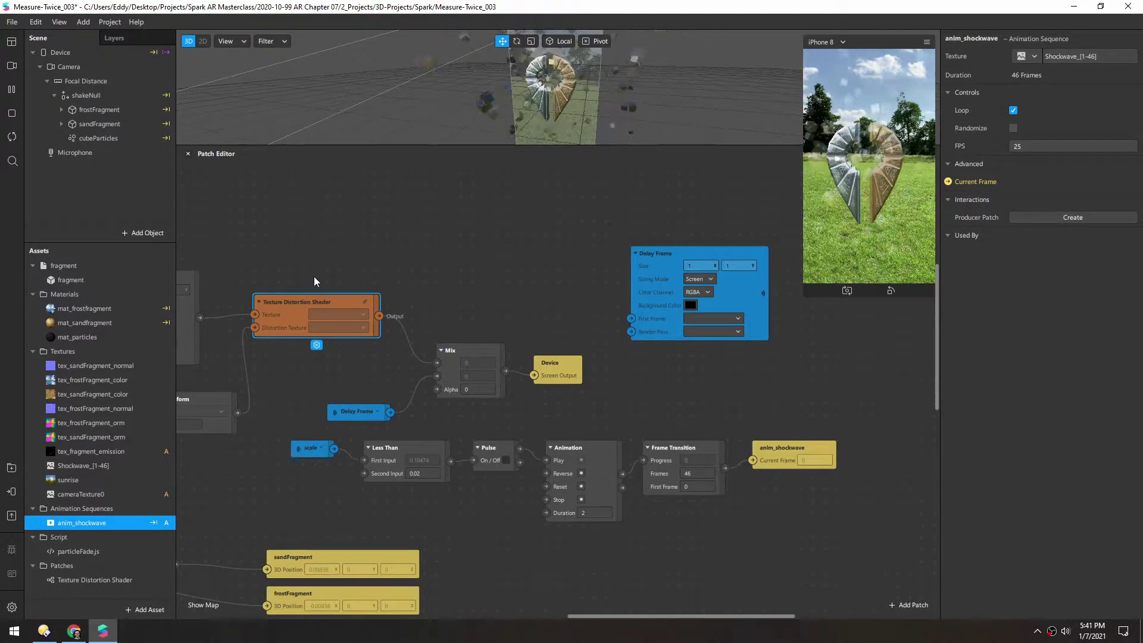
# Add a Shader Render Pass patch and connect its Texture output to the Delay Frame's Render Pass input
pyautogui.moveTo(380, 317); pyautogui.dragTo(634, 332)
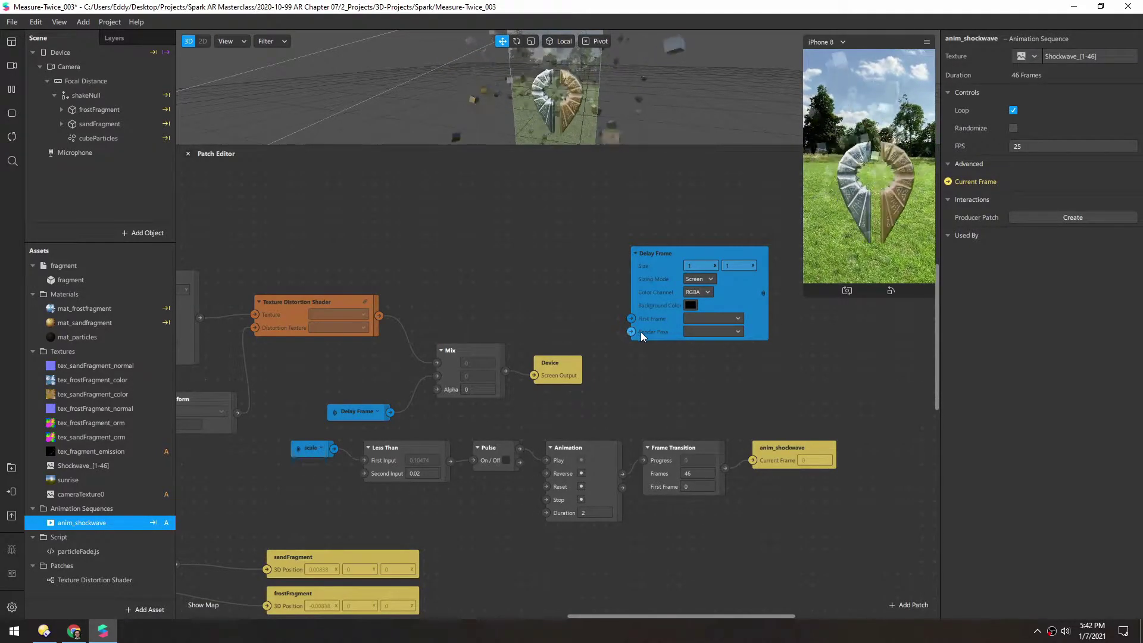
pyautogui.doubleClick(470, 258)
pyautogui.write('shader')
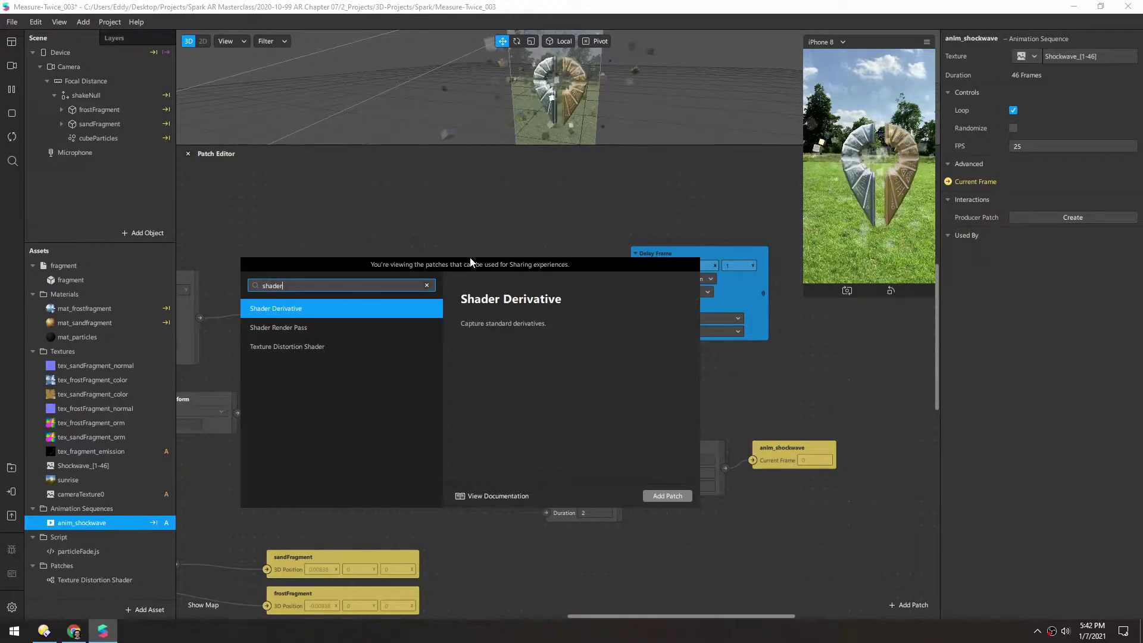
pyautogui.click(313, 327)
pyautogui.click(666, 496)
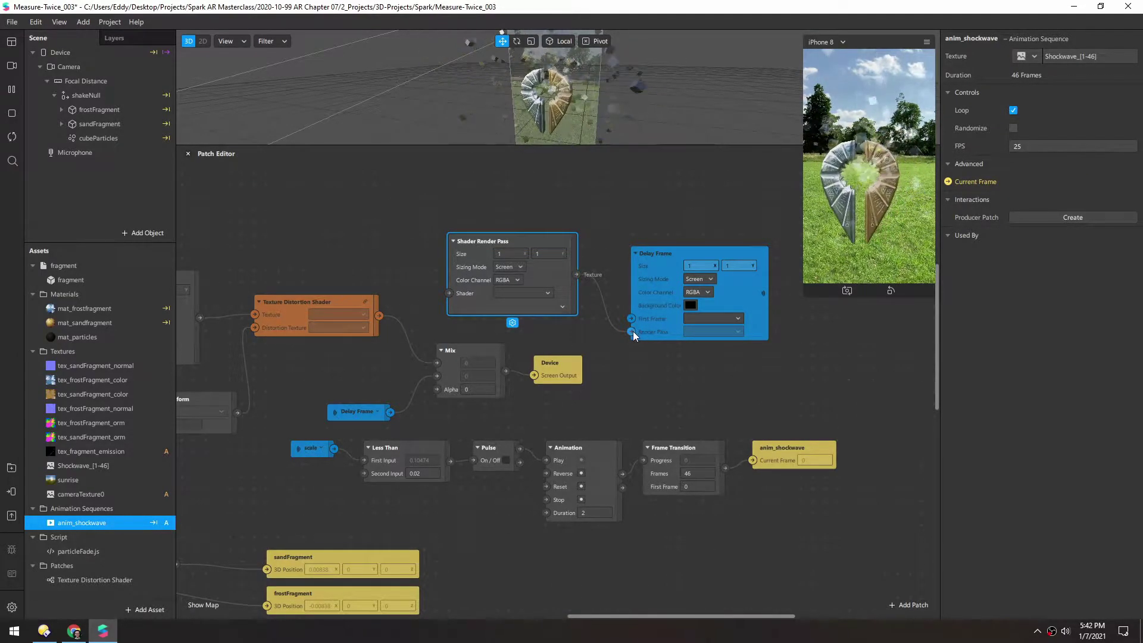
# Connect the Texture Distortion Shader's output to the Shader Render Pass's Shader input
pyautogui.click(380, 319)
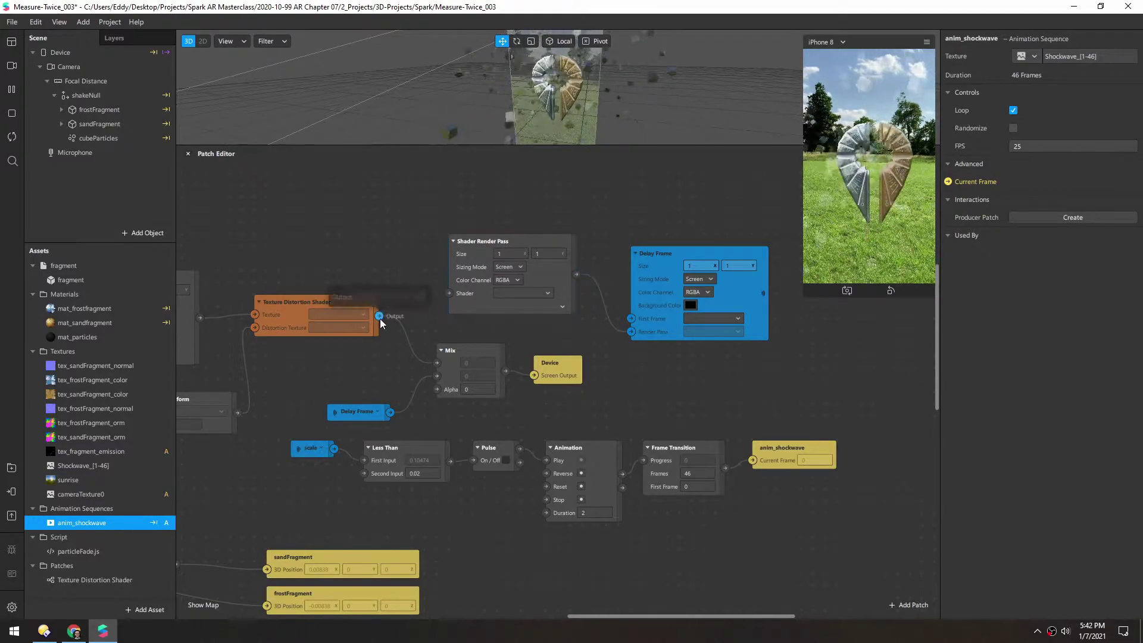
pyautogui.moveTo(378, 316); pyautogui.dragTo(448, 293)
# Connect the Mix output to the Shader Render Pass's Shader input, and shift the Shader Render Pass and Delay Frame to the right of Mix
pyautogui.hscroll(3, 447, 279)
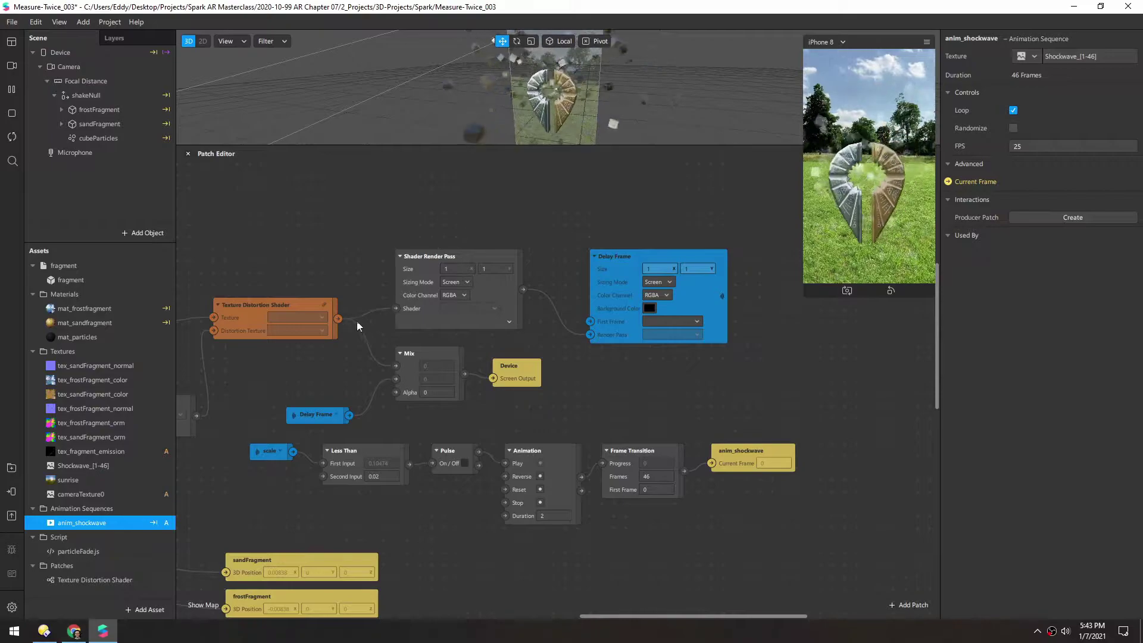
pyautogui.moveTo(464, 373); pyautogui.dragTo(396, 309)
pyautogui.moveTo(460, 209); pyautogui.dragTo(602, 307)
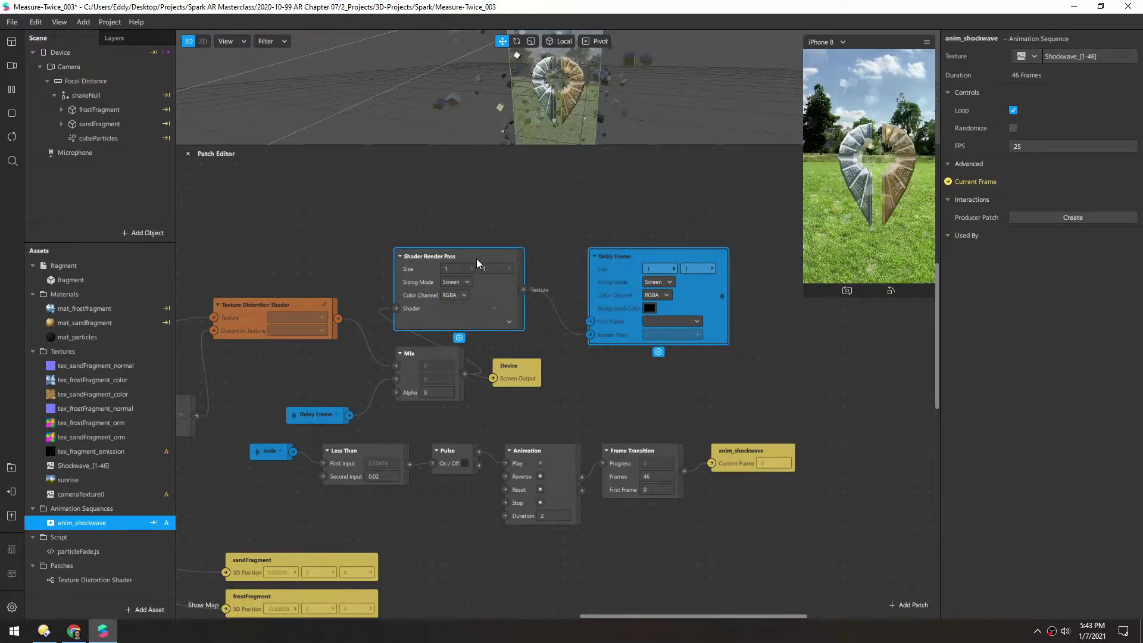
pyautogui.moveTo(476, 259); pyautogui.dragTo(575, 259)
pyautogui.moveTo(706, 280); pyautogui.dragTo(658, 280)
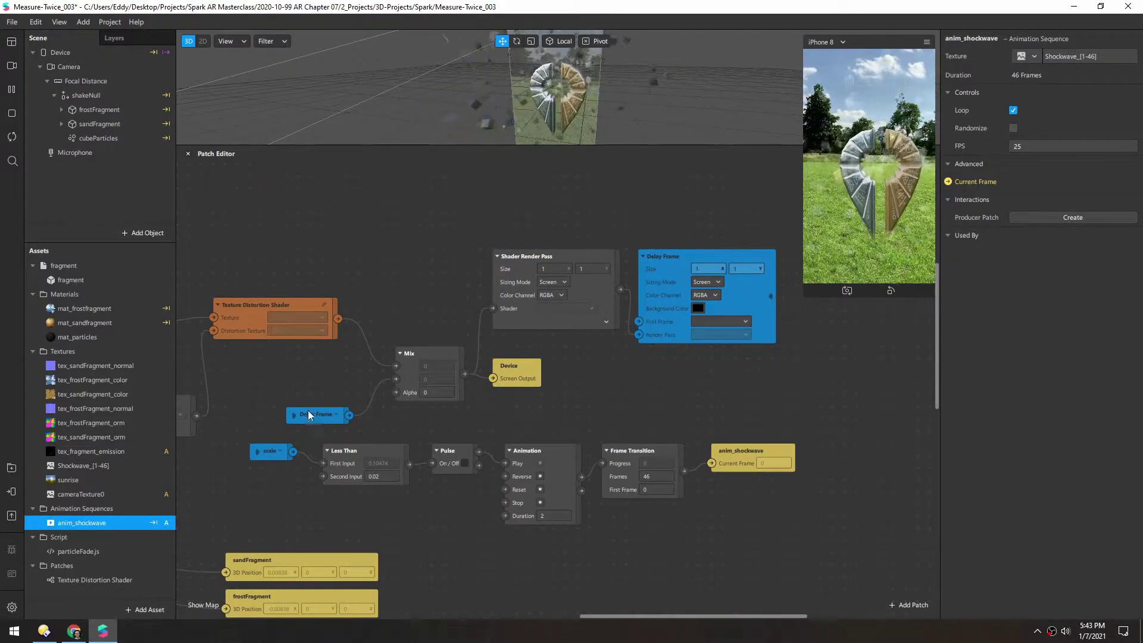
# Tidy the layout by moving the Delay Frame receiver, Mix and Device patches up closer to the shader patches
pyautogui.moveTo(308, 415); pyautogui.dragTo(298, 366)
pyautogui.moveTo(421, 354); pyautogui.dragTo(409, 318)
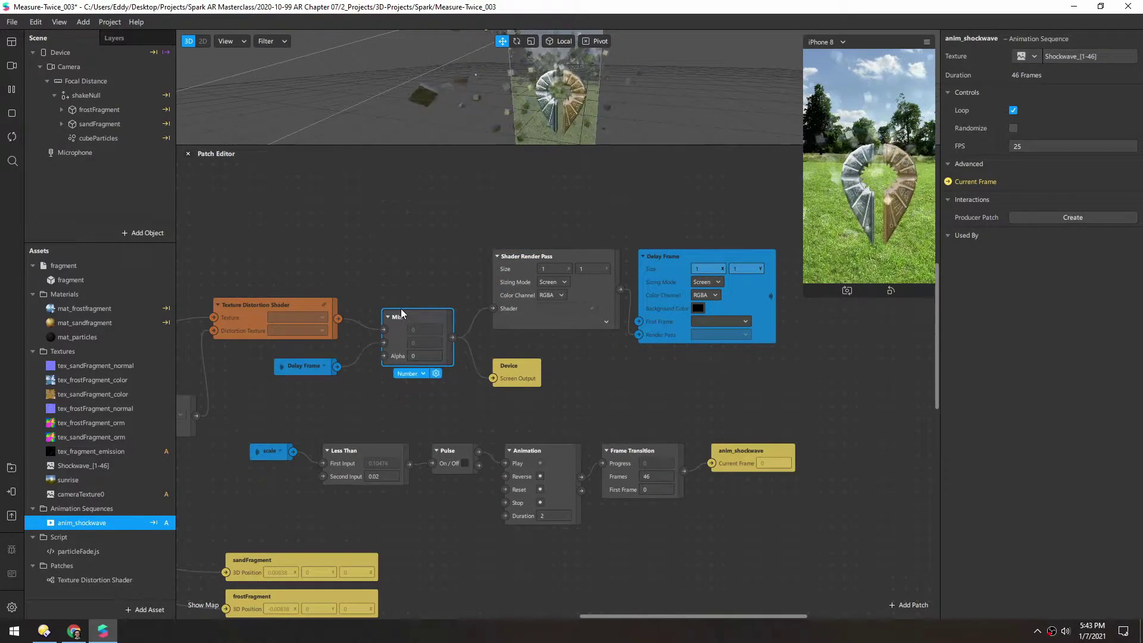
pyautogui.click(421, 405)
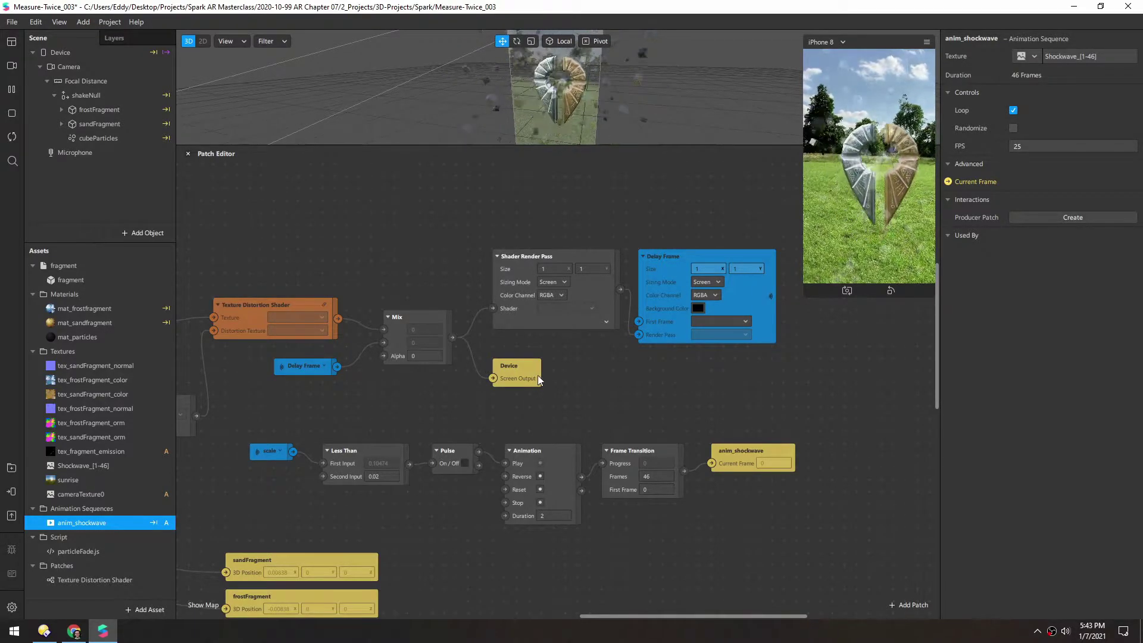
pyautogui.moveTo(505, 361); pyautogui.dragTo(503, 346)
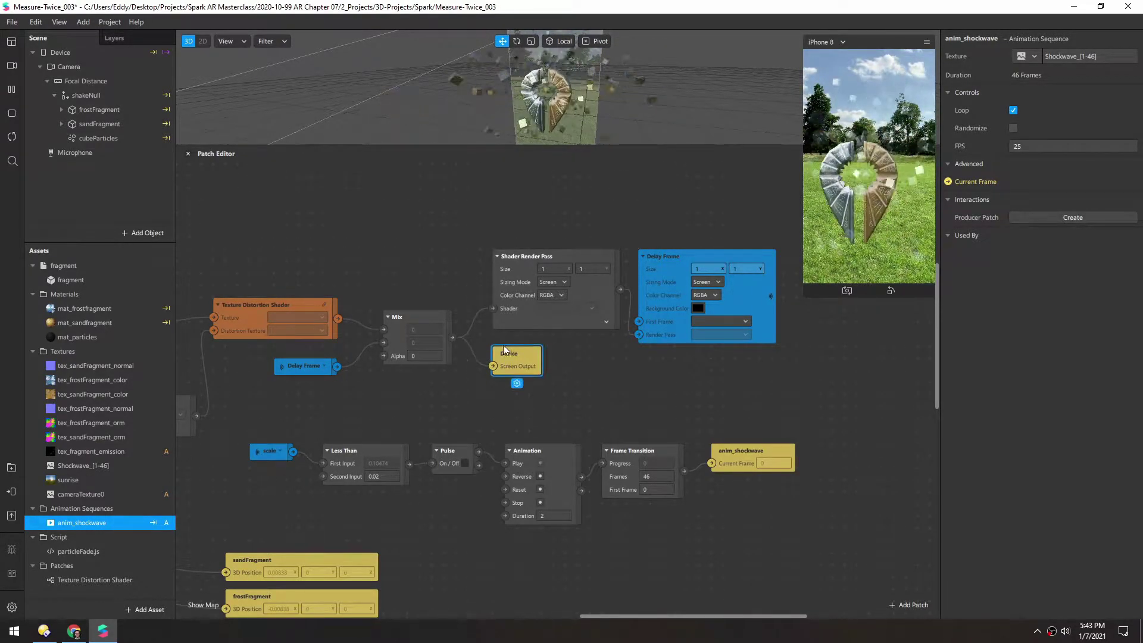
# Set the Mix patch's Alpha to 0.4 and enlarge the preview to show the trail effect
pyautogui.click(426, 357)
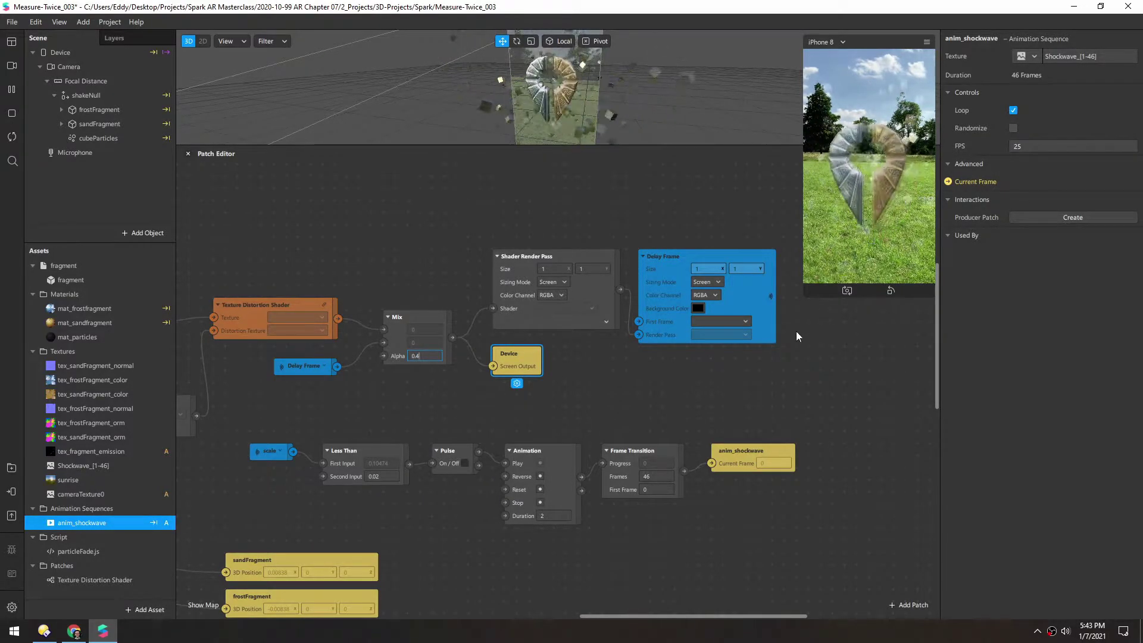
pyautogui.moveTo(799, 319); pyautogui.dragTo(798, 468)
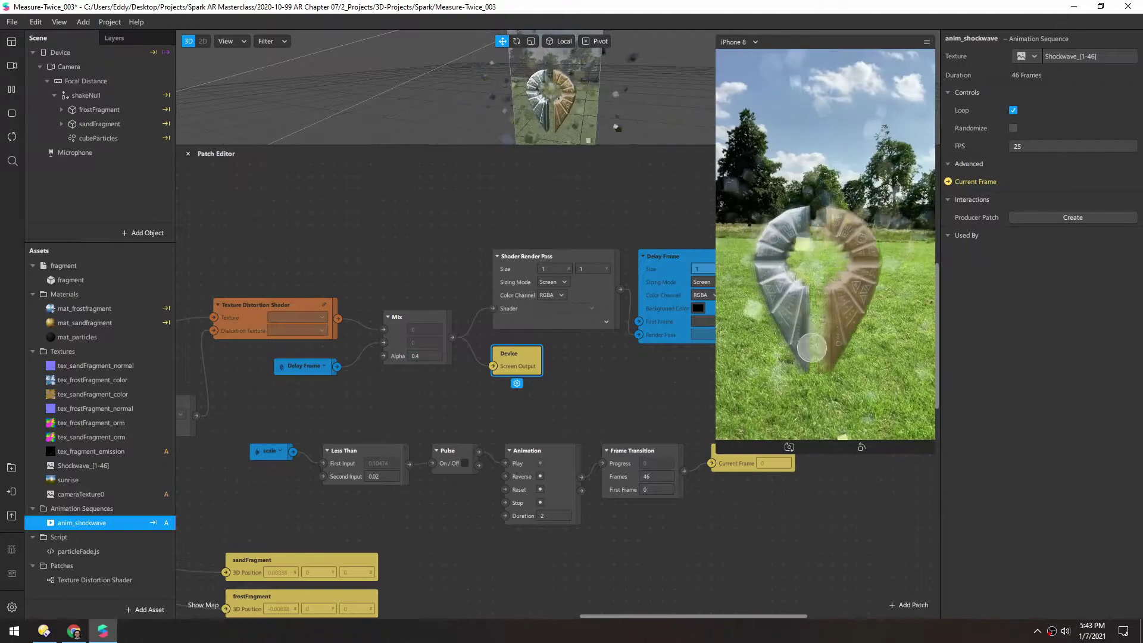
# Test stronger trails by raising the Mix patch's Alpha through 0.6, 0.7 and 0.9 to 0.99
pyautogui.click(431, 359)
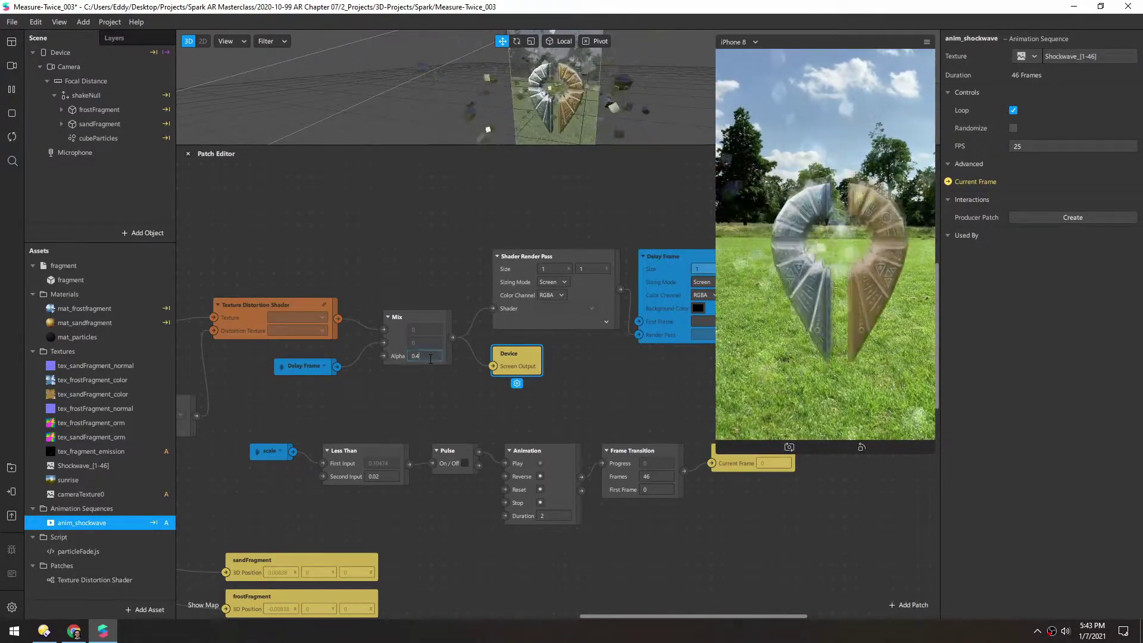
pyautogui.write('0.6')
pyautogui.press('BackSpace')
pyautogui.write('7')
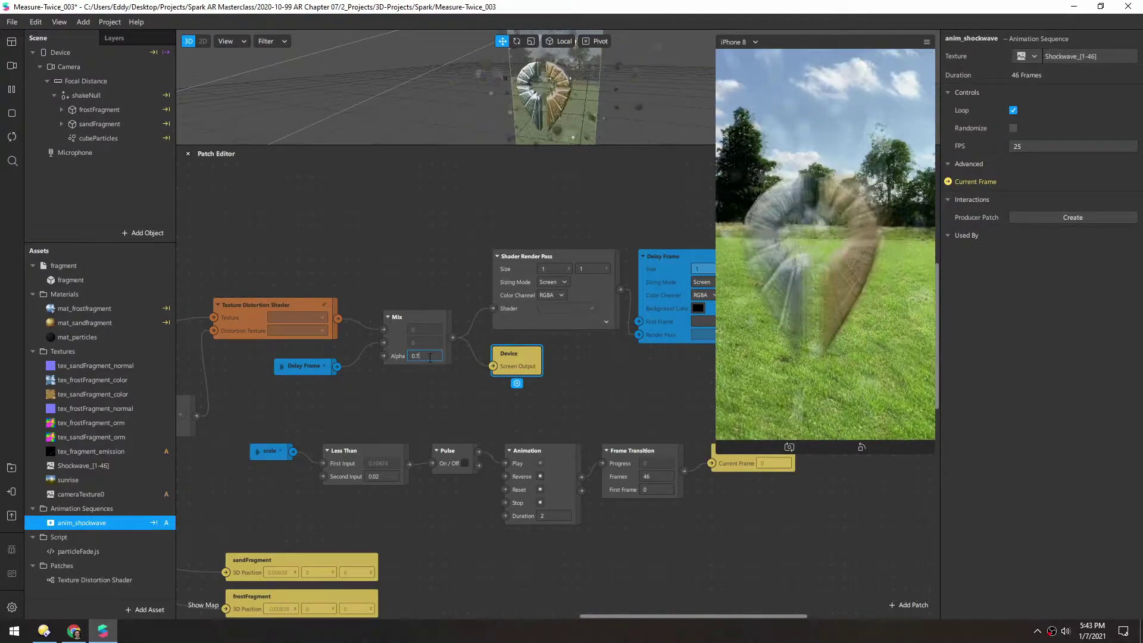
pyautogui.press('BackSpace')
pyautogui.write('9')
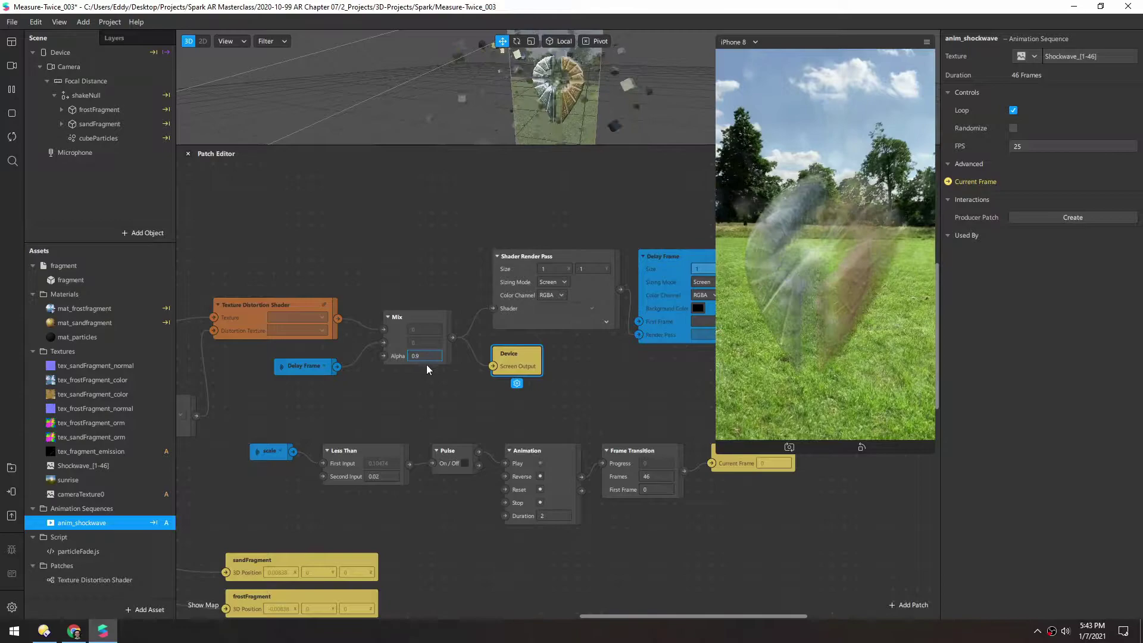
pyautogui.write('9')
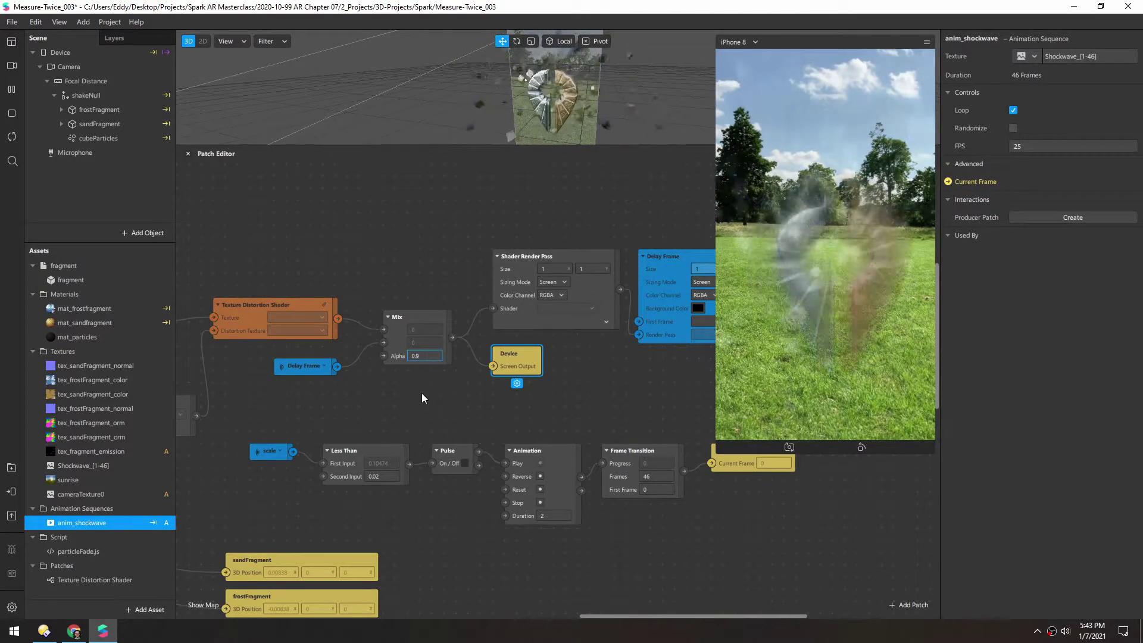
pyautogui.press('Return')
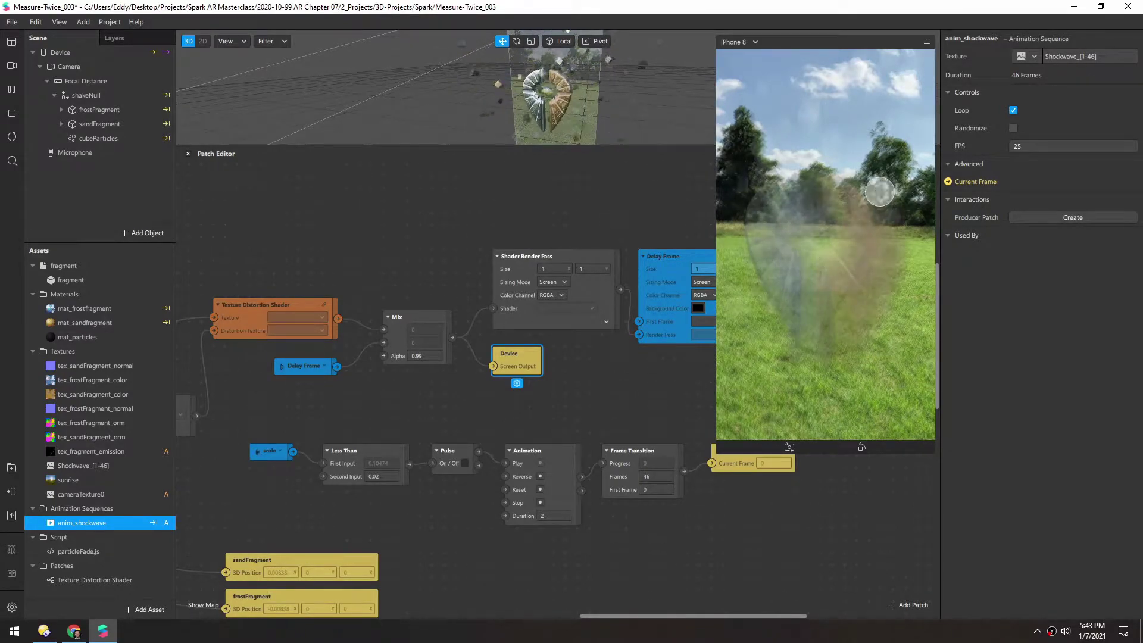
# Set the Mix patch's Alpha to 0.9
pyautogui.click(428, 358)
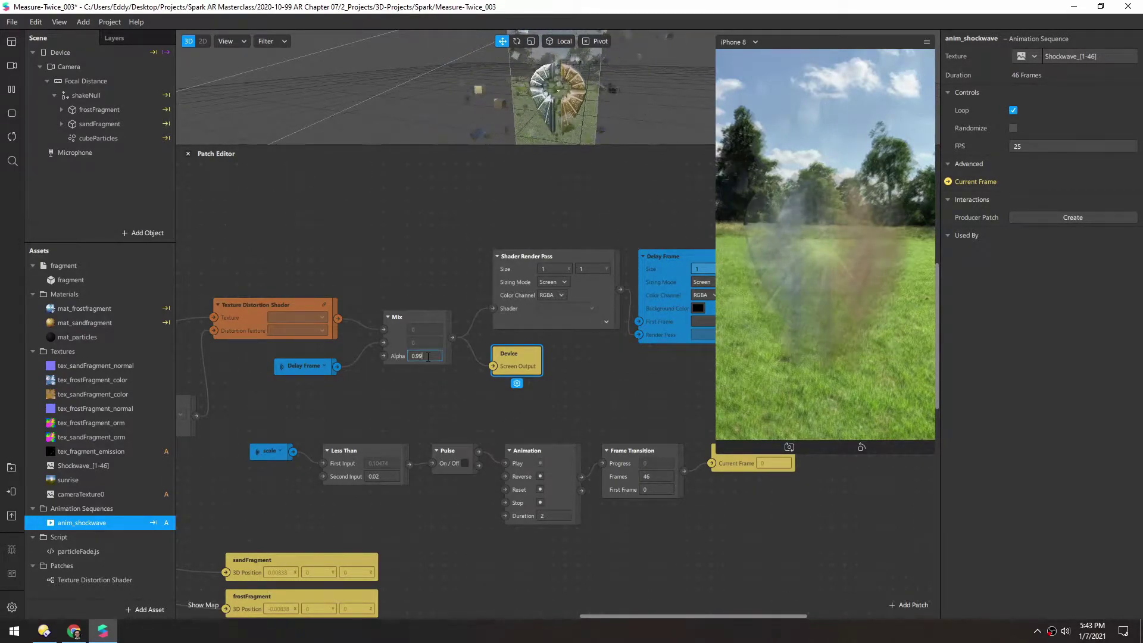
pyautogui.press('BackSpace')
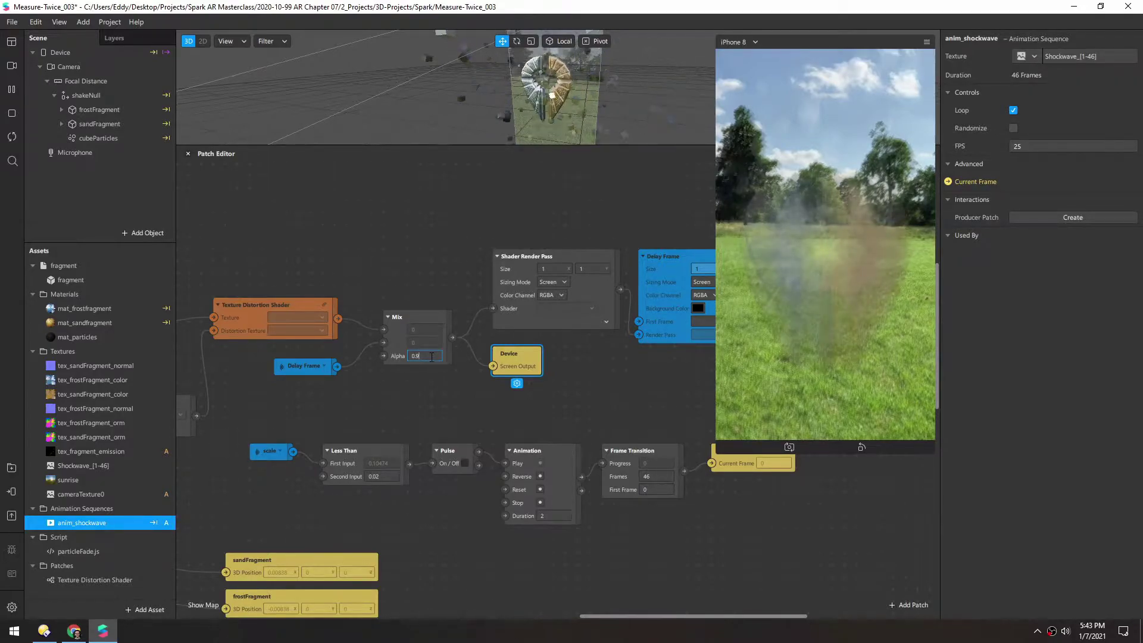
pyautogui.press('Return')
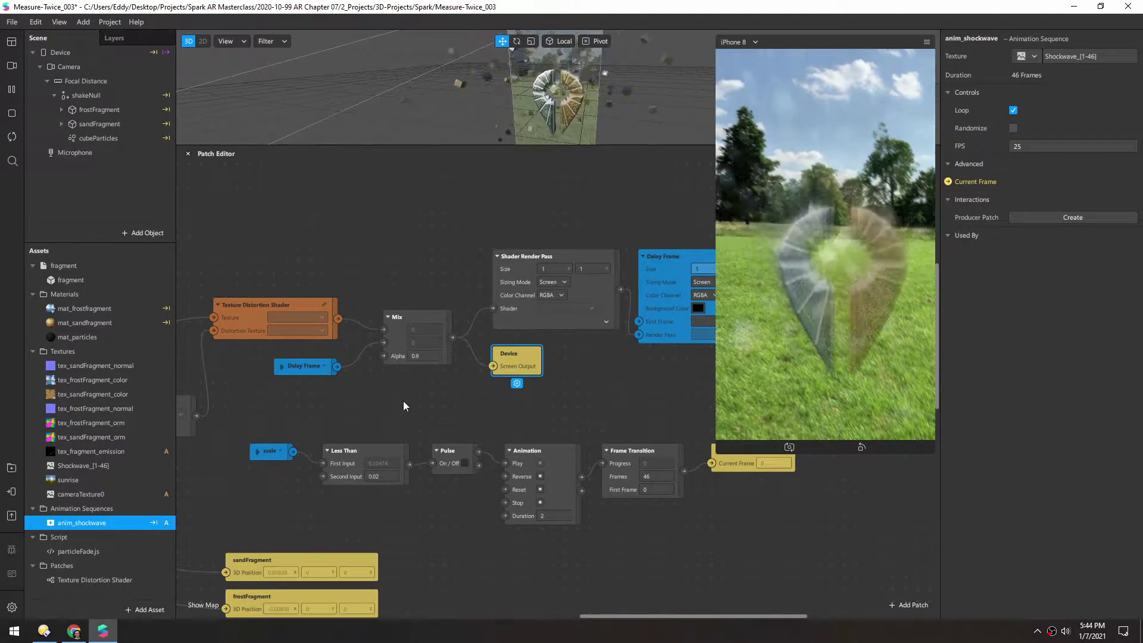
# Reduce the preview size and add a new Animation patch driven by the Pulse patch's first output
pyautogui.moveTo(402, 387); pyautogui.dragTo(415, 380, button='middle')
pyautogui.moveTo(757, 453); pyautogui.dragTo(782, 338)
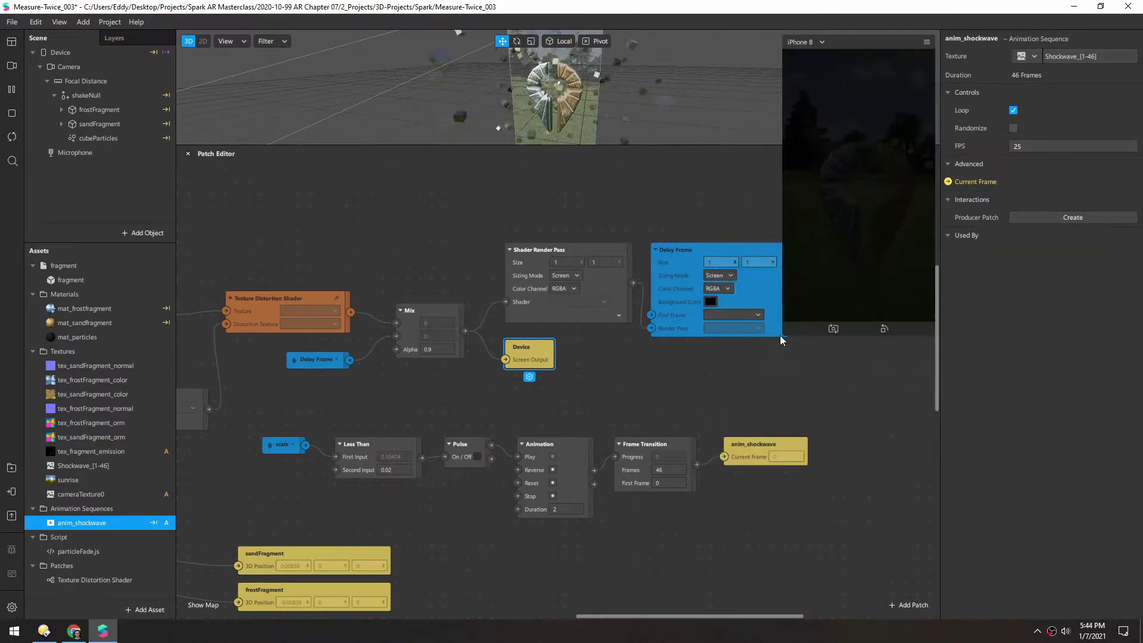
pyautogui.moveTo(777, 534); pyautogui.dragTo(826, 491, button='middle')
pyautogui.moveTo(827, 490); pyautogui.dragTo(304, 424)
pyautogui.click(379, 377)
pyautogui.moveTo(379, 376); pyautogui.dragTo(468, 376)
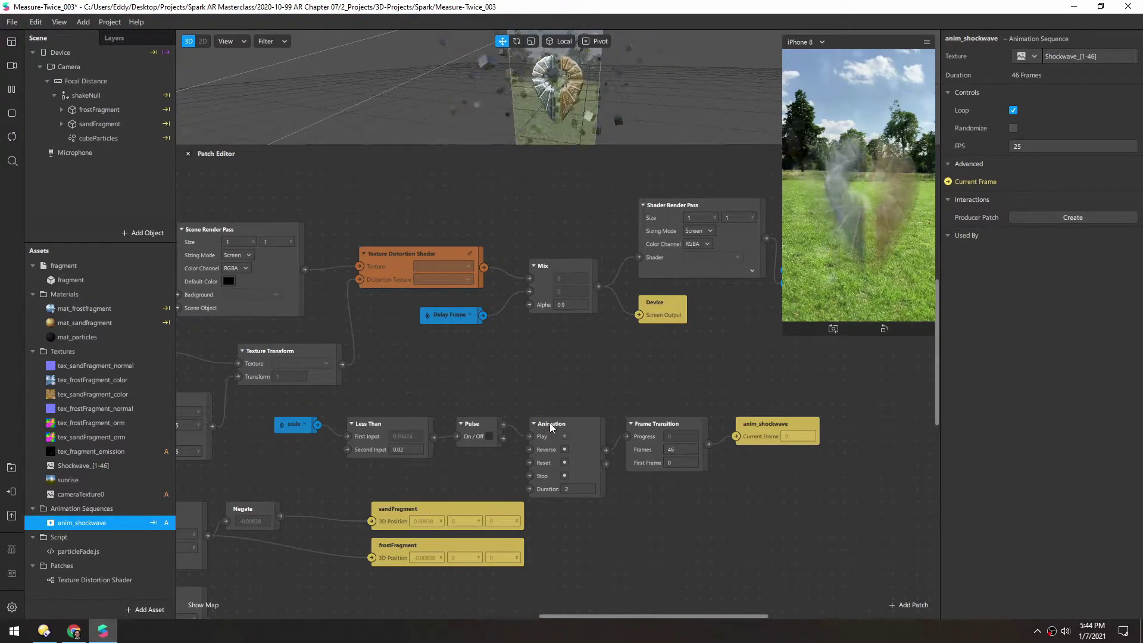
pyautogui.doubleClick(503, 424)
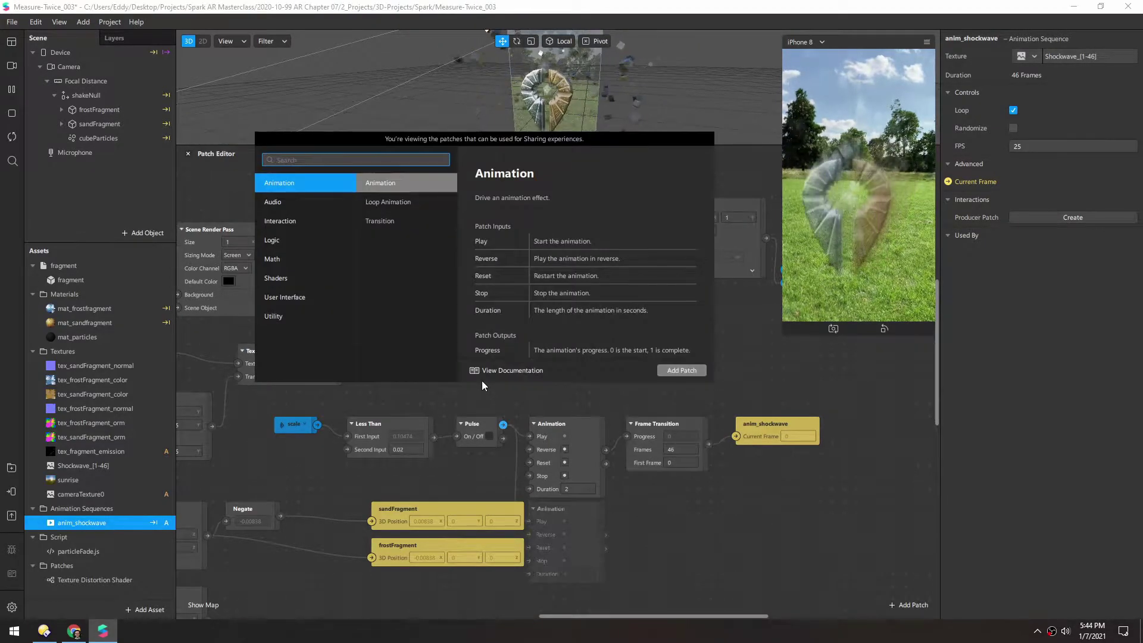
pyautogui.write('anim')
pyautogui.press('Return')
# Shift the Delay Frame receiver and Texture Distortion Shader up, and place the new Animation patch directly beneath the receiver
pyautogui.moveTo(556, 510); pyautogui.dragTo(522, 329)
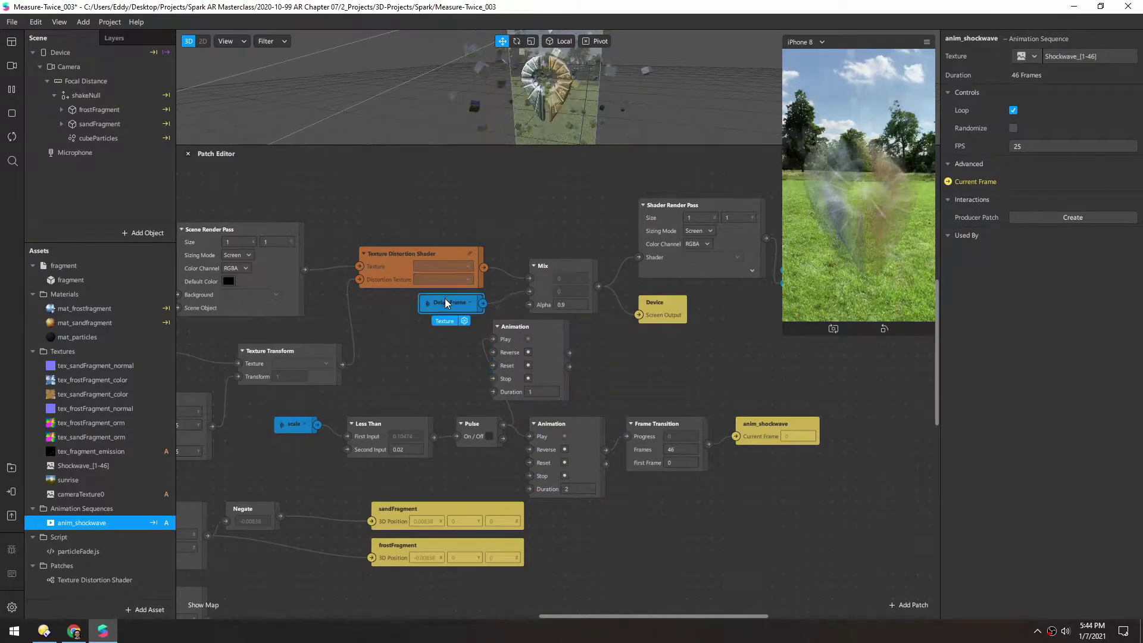
pyautogui.moveTo(427, 220); pyautogui.dragTo(460, 311)
pyautogui.moveTo(414, 252); pyautogui.dragTo(412, 228)
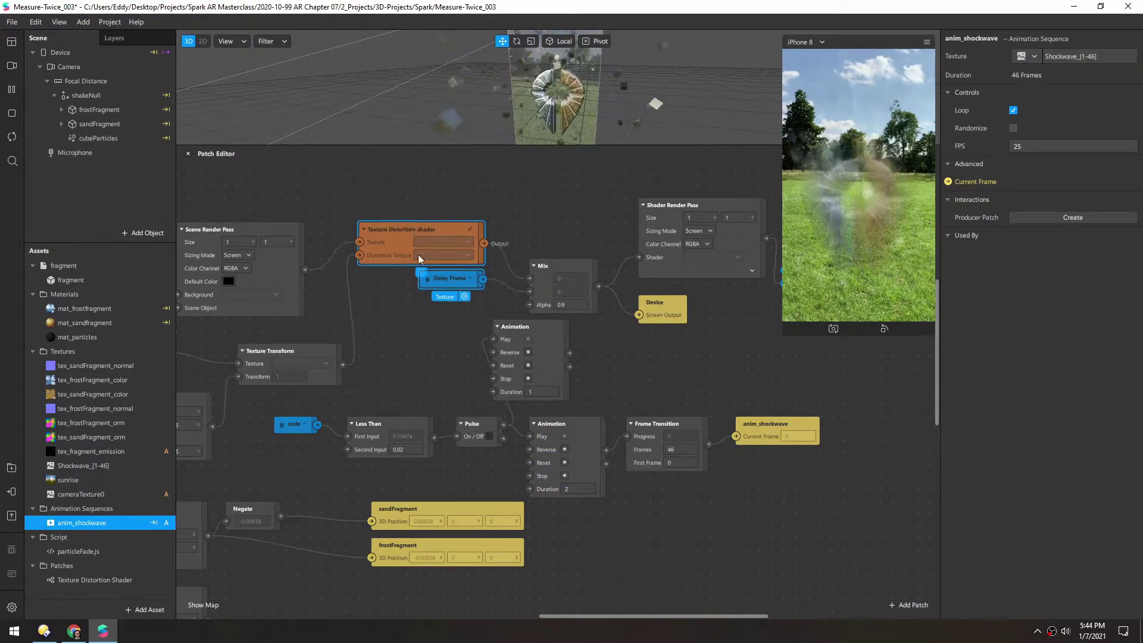
pyautogui.click(490, 334)
pyautogui.moveTo(514, 338); pyautogui.dragTo(442, 314)
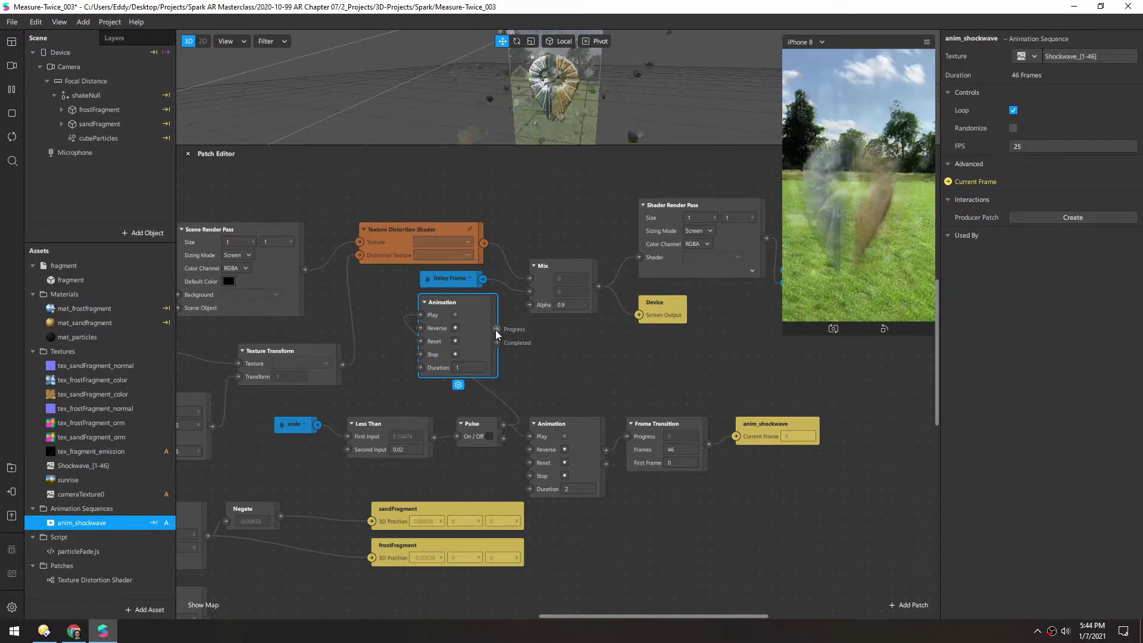
# Connect the new Animation's Progress to the Mix patch's Alpha, and bring the fragments together in the preview to test it
pyautogui.moveTo(496, 329); pyautogui.dragTo(533, 305)
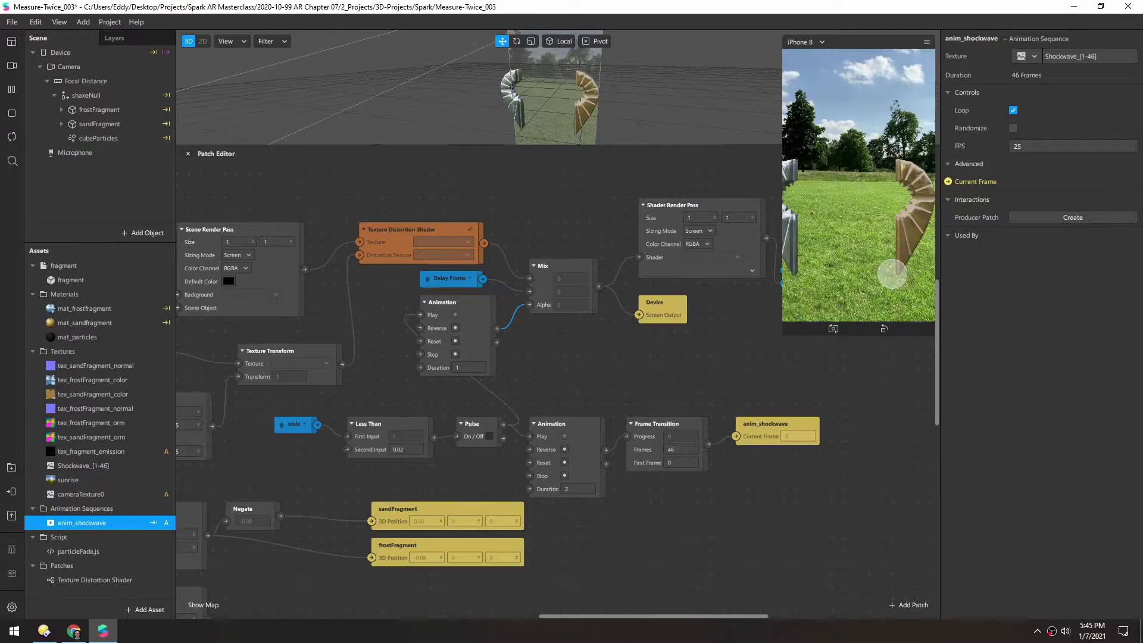
pyautogui.keyDown('alt'); pyautogui.moveTo(890, 276); pyautogui.dragTo(873, 294); pyautogui.keyUp('alt')
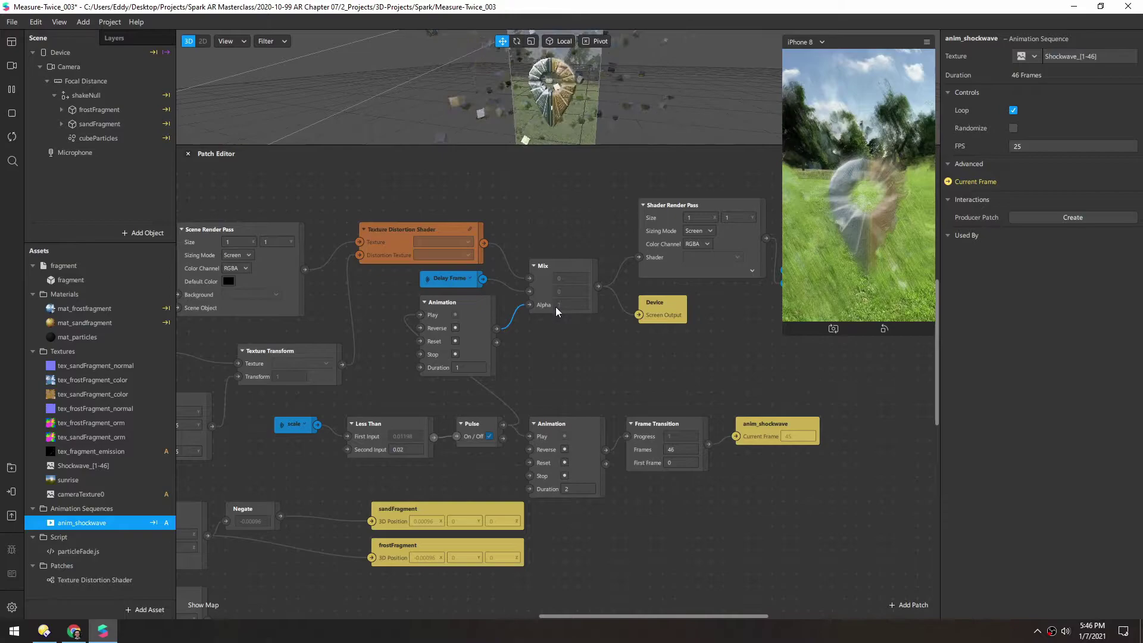
# Move the Mix, Shader Render Pass, Delay Frame and Device patches farther right to make room before Mix
pyautogui.moveTo(567, 344); pyautogui.dragTo(527, 355, button='middle')
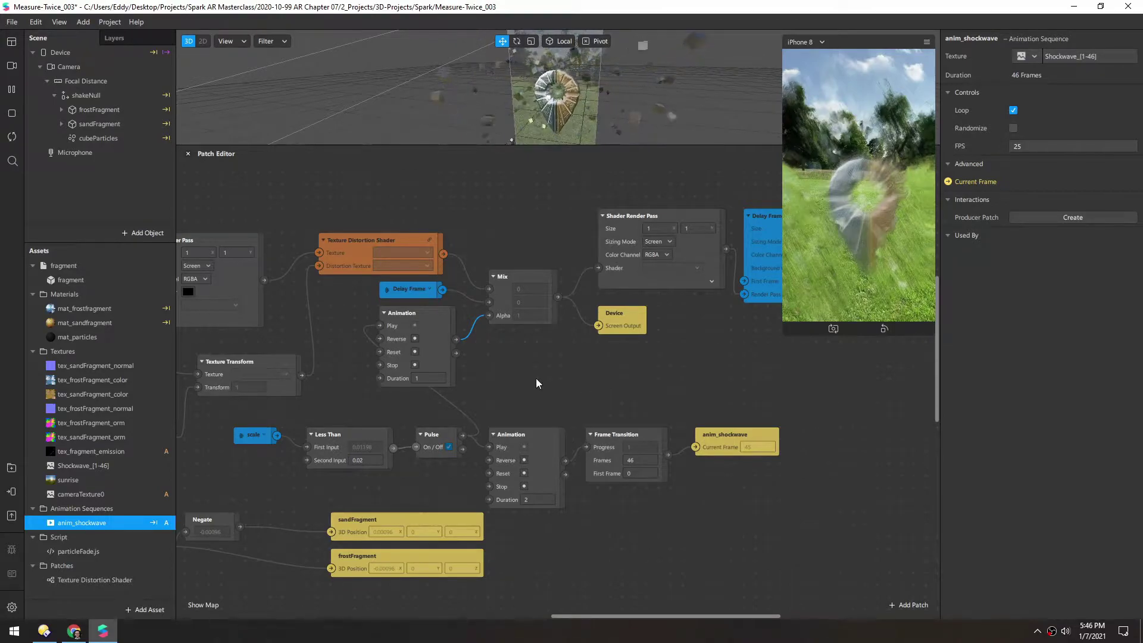
pyautogui.moveTo(538, 352); pyautogui.dragTo(434, 406)
pyautogui.moveTo(434, 402); pyautogui.dragTo(317, 391, button='middle')
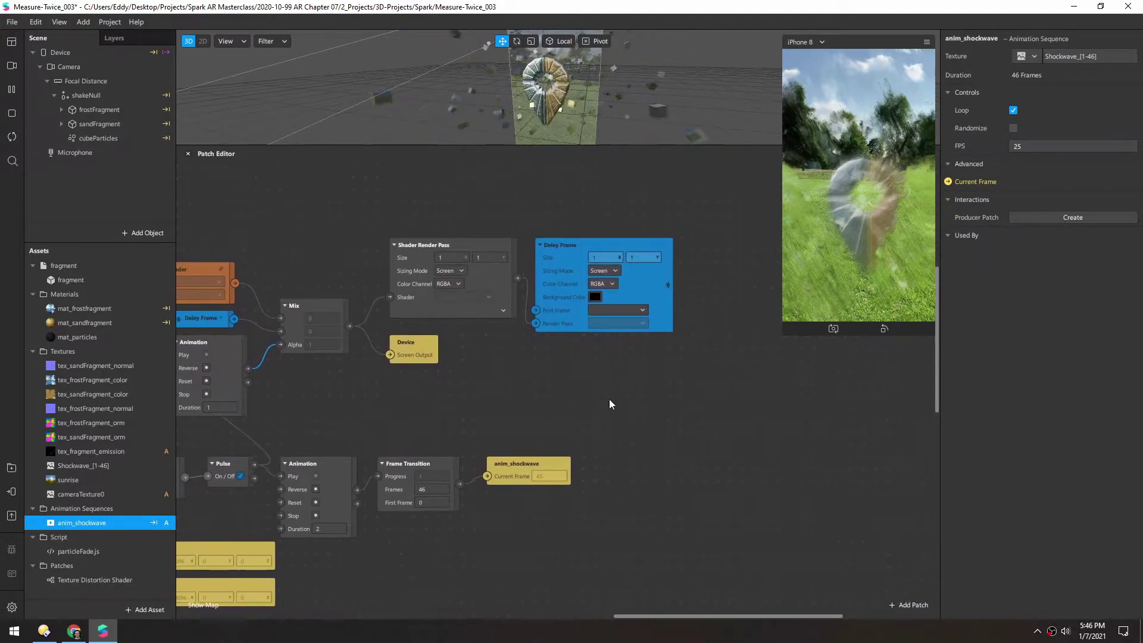
pyautogui.moveTo(677, 388); pyautogui.dragTo(308, 236)
pyautogui.moveTo(316, 305); pyautogui.dragTo(462, 291)
# Set the Duration of the Animation patch below the Delay Frame receiver to 0.5
pyautogui.moveTo(390, 379); pyautogui.dragTo(495, 362, button='middle')
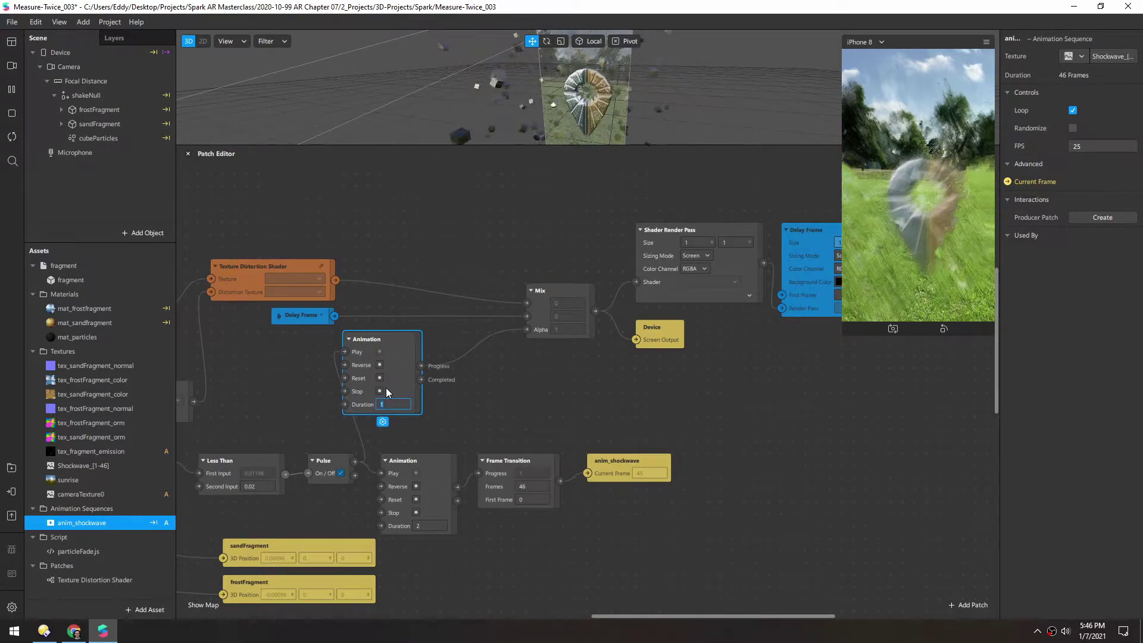
pyautogui.write('.5')
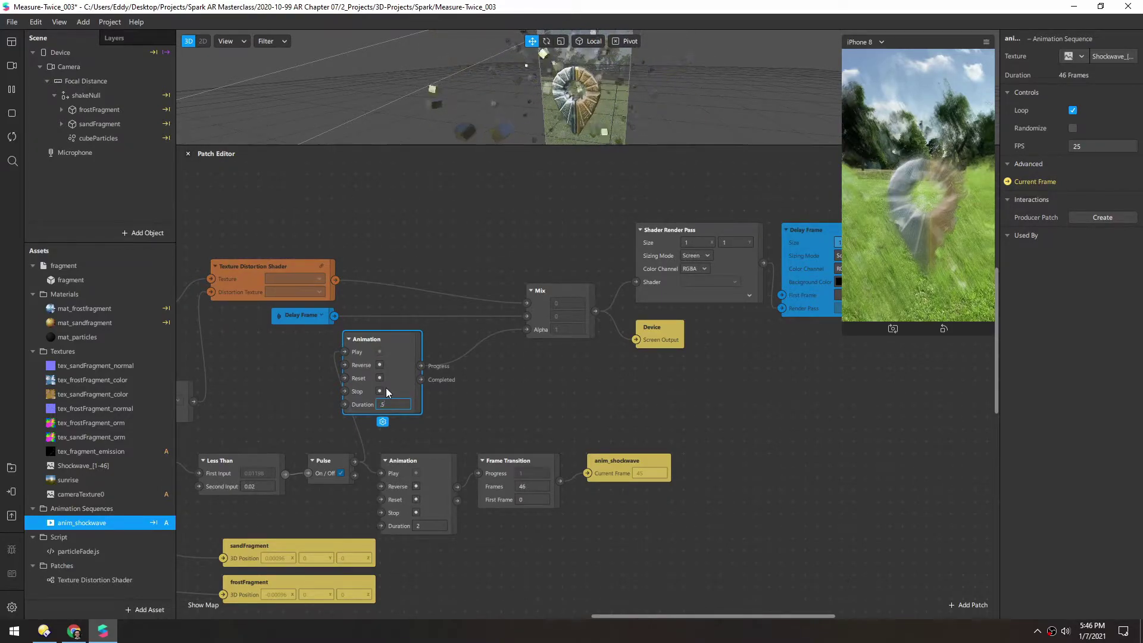
pyautogui.press('Return')
# Shift the shockwave patches down and add a second Pulse-driven Animation patch beneath the 0.5-second one, with a Duration of 4
pyautogui.scroll(-1, 279, 399)
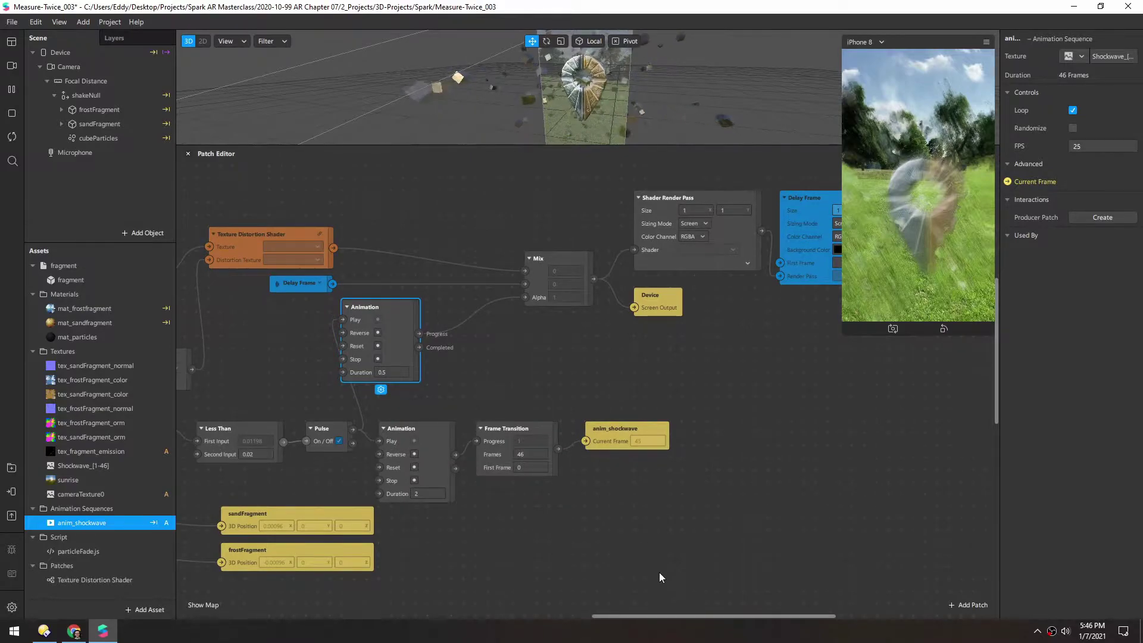
pyautogui.moveTo(660, 578); pyautogui.dragTo(420, 413)
pyautogui.click(552, 531)
pyautogui.write('anim')
pyautogui.press('Return')
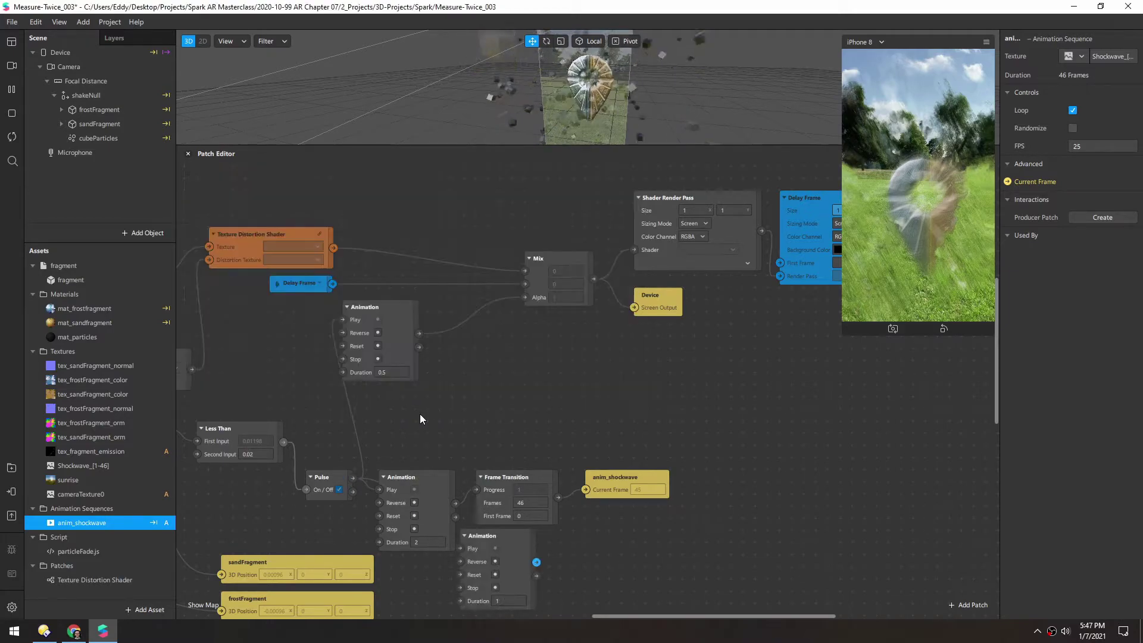
pyautogui.moveTo(480, 552); pyautogui.dragTo(363, 407)
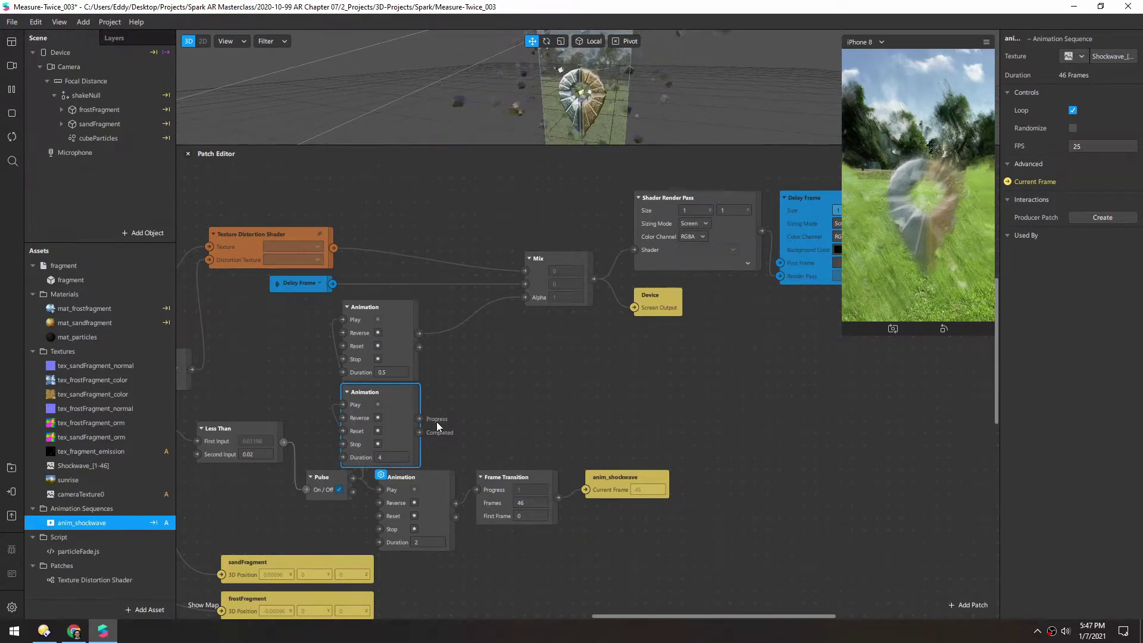
# Add a Subtract patch that subtracts the second Animation's Progress from the first Animation's Progress
pyautogui.doubleClick(453, 354)
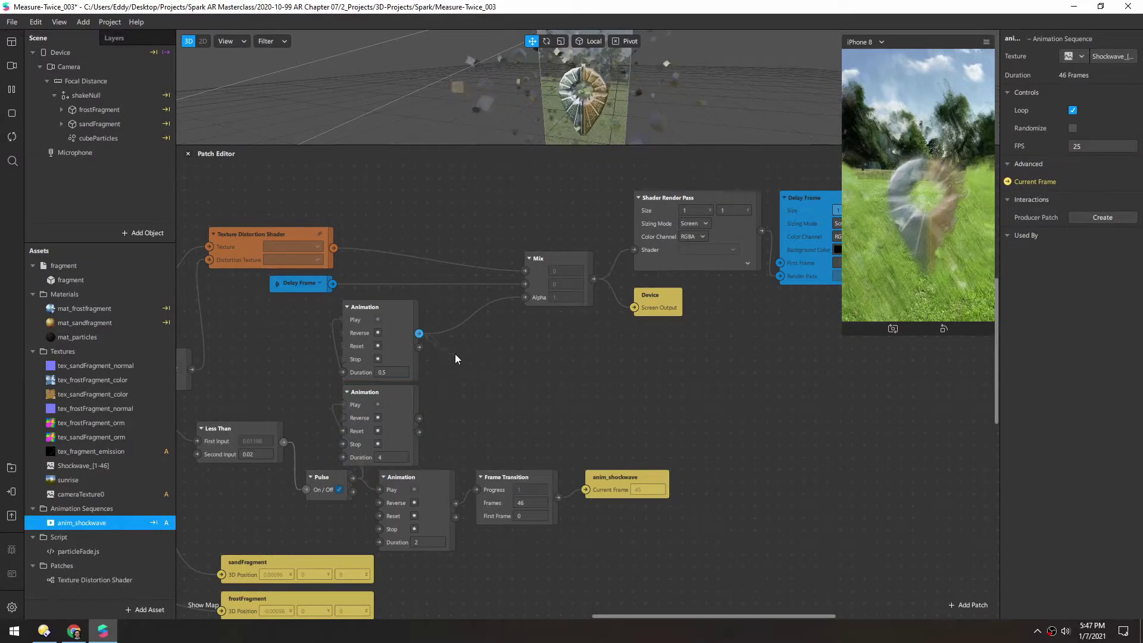
pyautogui.write('sub')
pyautogui.press('Return')
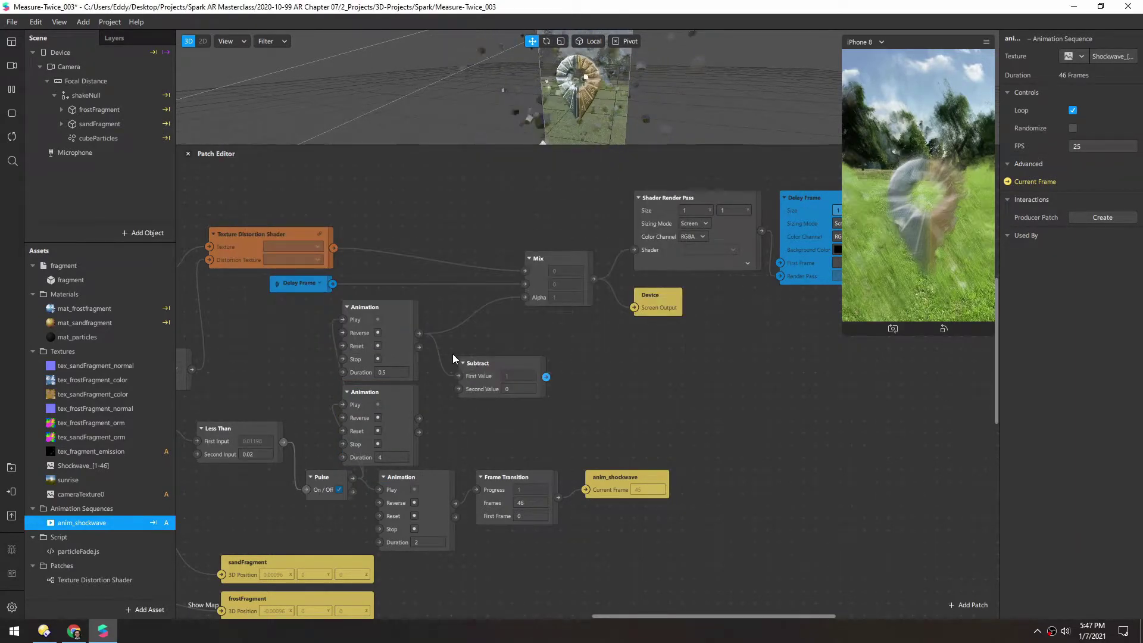
pyautogui.moveTo(420, 419); pyautogui.dragTo(459, 388)
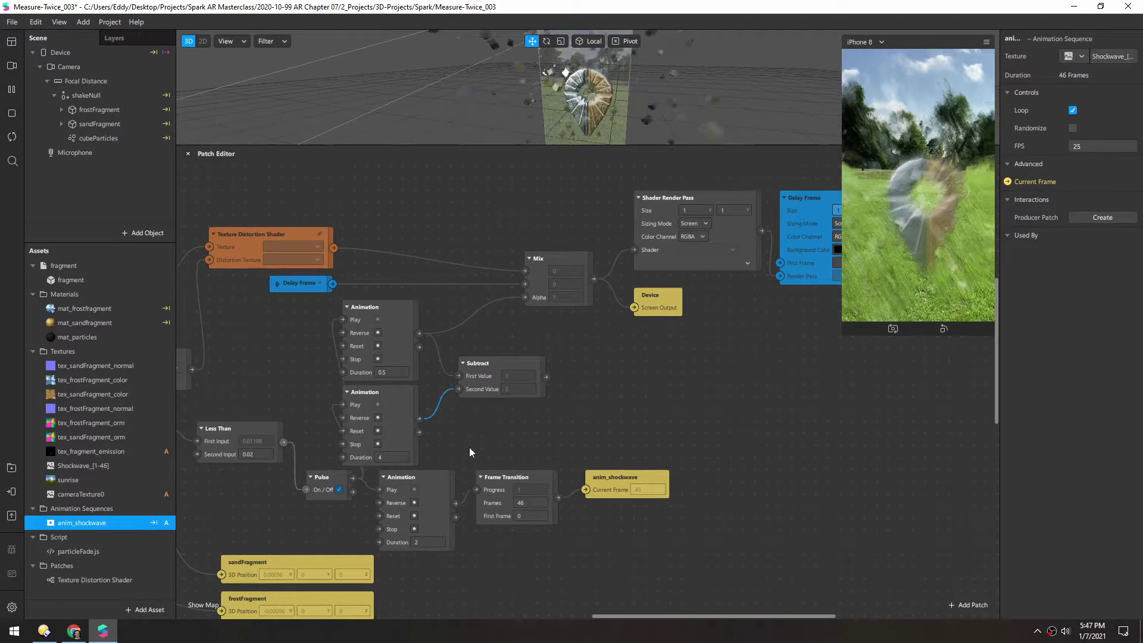
pyautogui.click(369, 307)
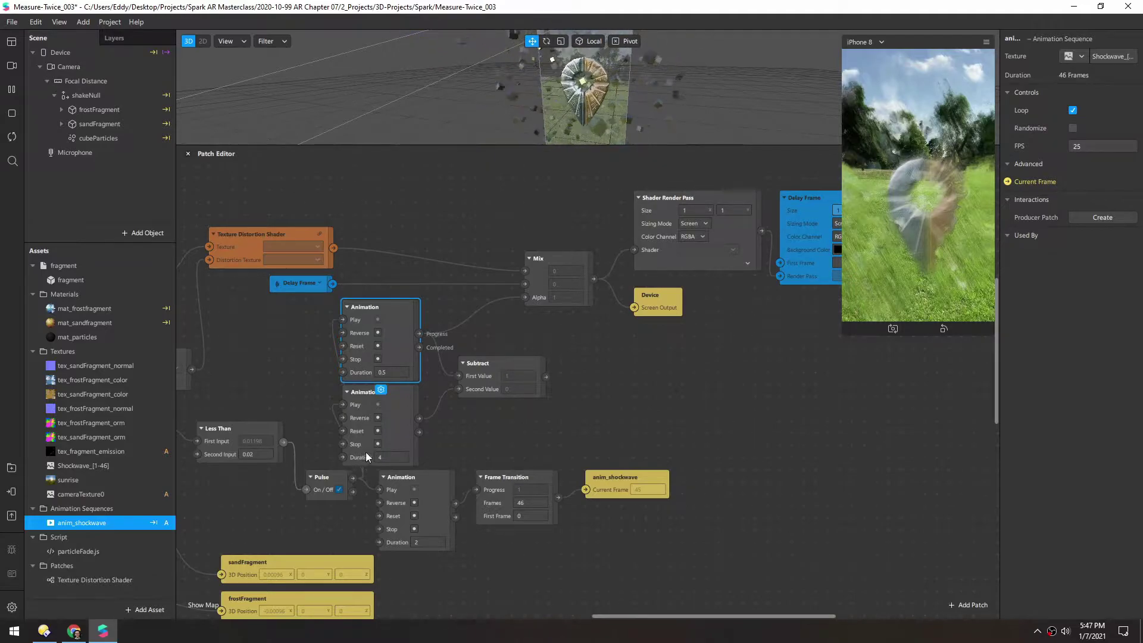
pyautogui.write('4')
pyautogui.press('Return')
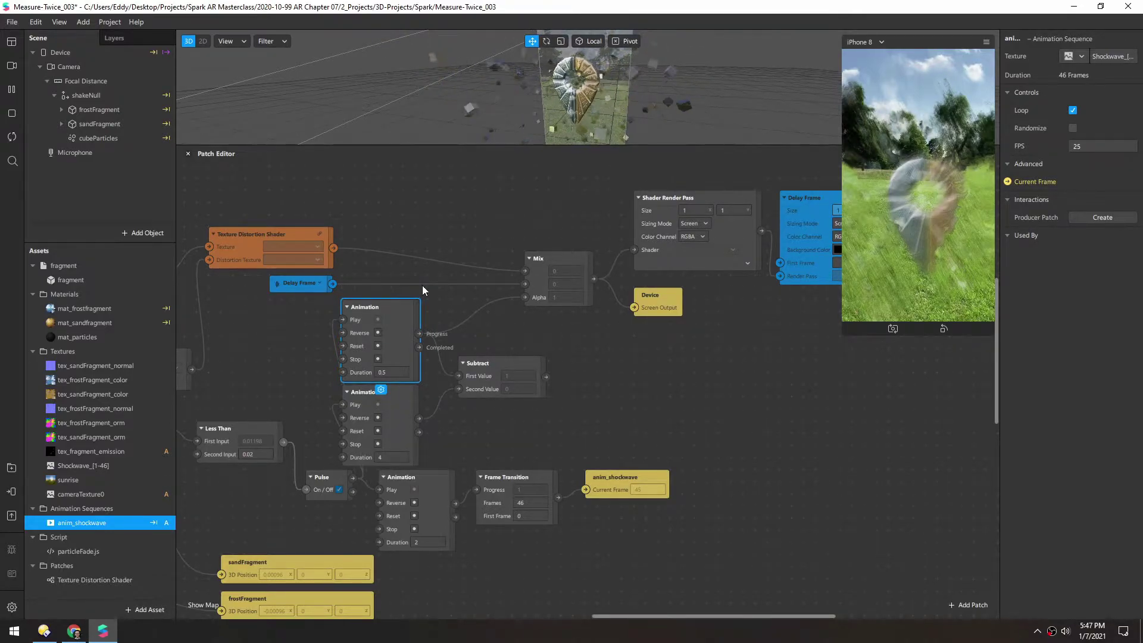
# Connect the Subtract output to the Mix patch's Alpha and enlarge the preview to test the fading trail
pyautogui.moveTo(546, 376); pyautogui.dragTo(527, 298)
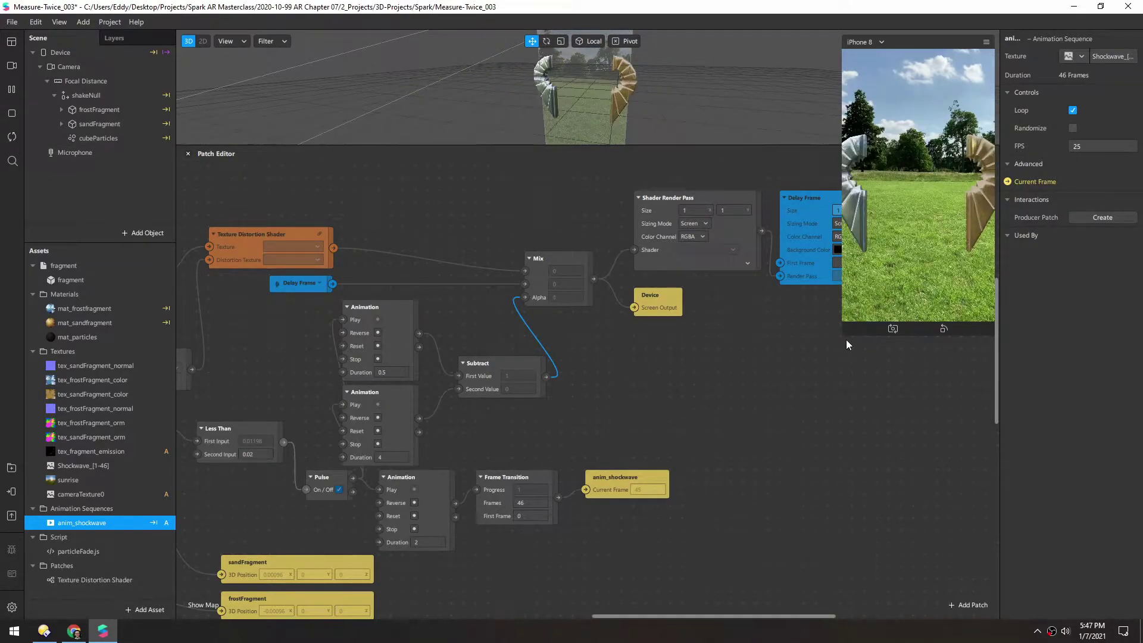
pyautogui.moveTo(846, 337); pyautogui.dragTo(841, 420)
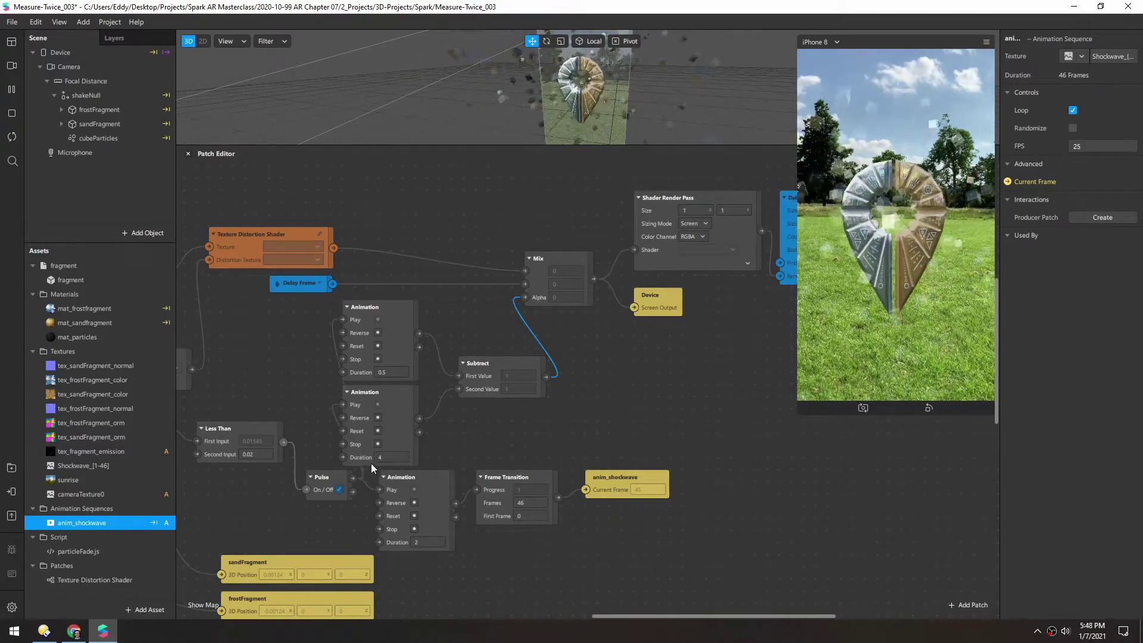
# Set the second Animation's Duration to 8, and restart the effect to check the slower trail fade-out
pyautogui.click(390, 457)
pyautogui.press('BackSpace')
pyautogui.write('7')
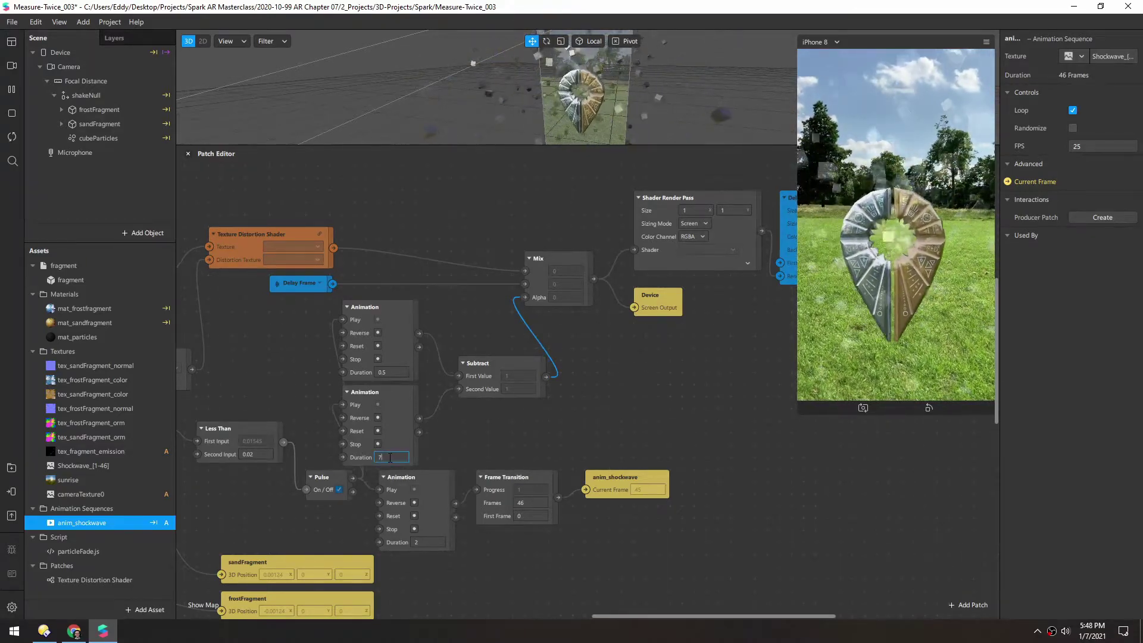
pyautogui.press('BackSpace')
pyautogui.write('8')
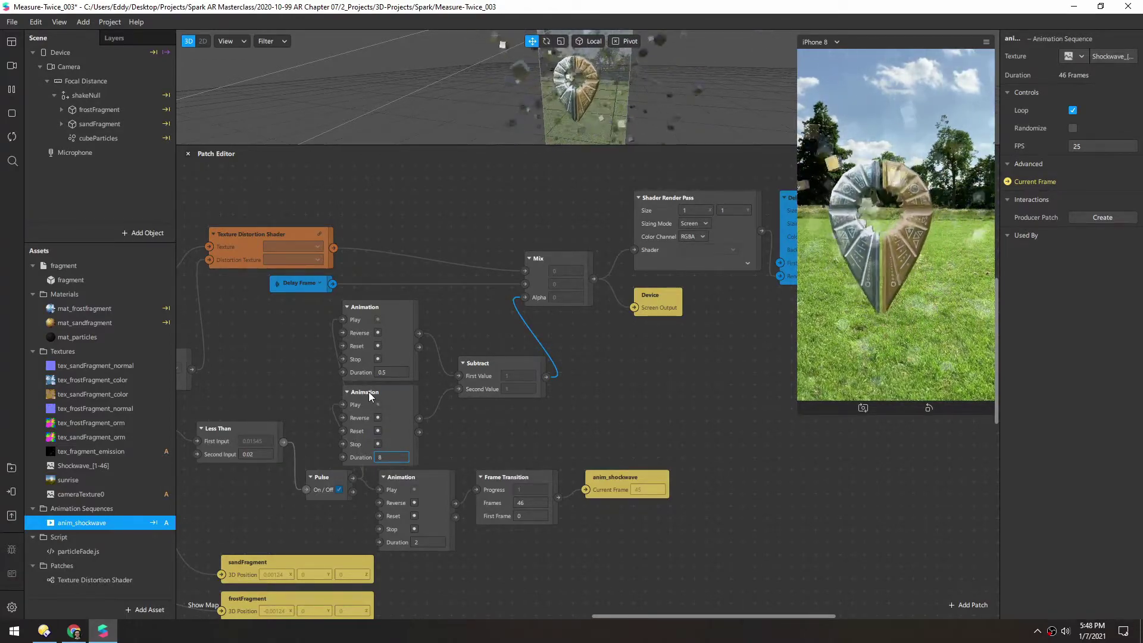
pyautogui.click(455, 450)
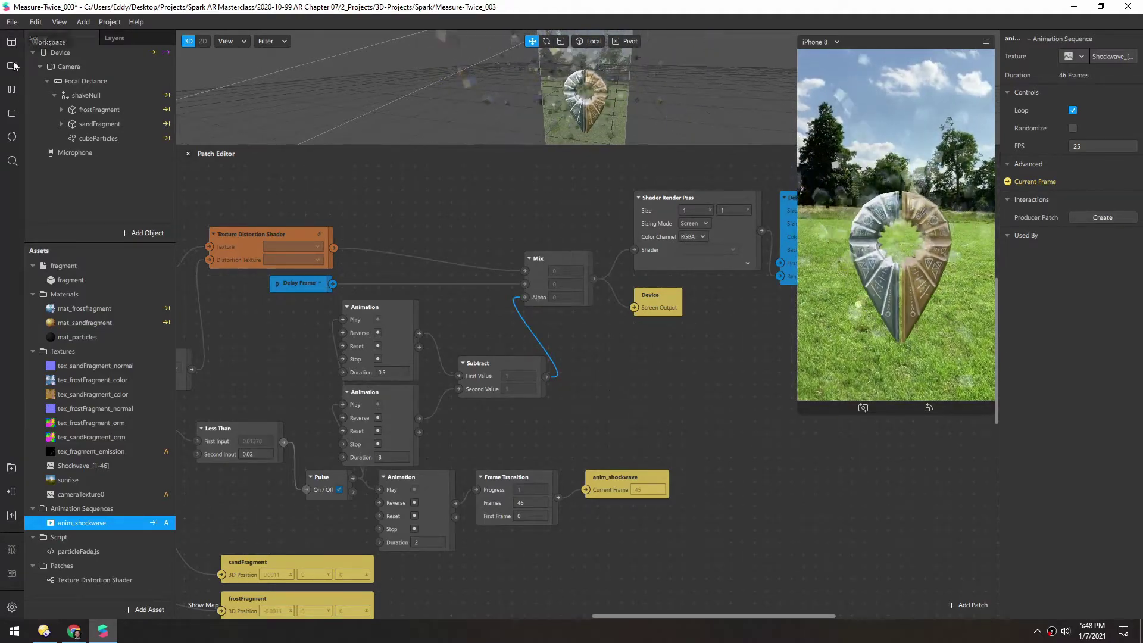
pyautogui.click(16, 143)
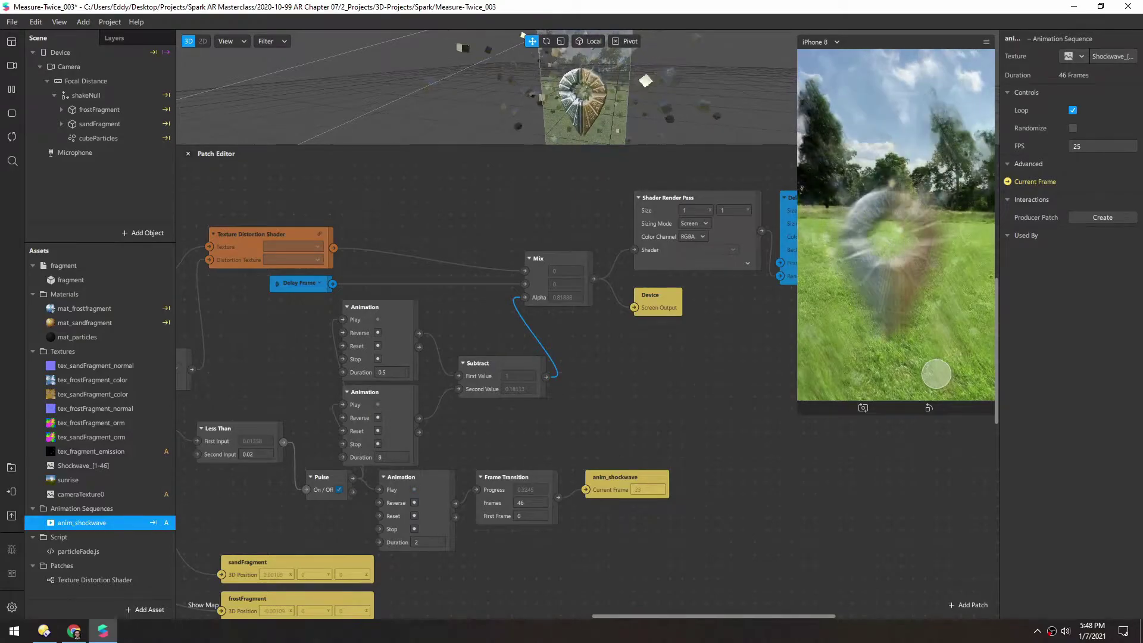
# Select the Subtract patch and its two Animation patches, and shift them right toward the Mix patch
pyautogui.moveTo(658, 363); pyautogui.dragTo(634, 365, button='middle')
pyautogui.moveTo(549, 398); pyautogui.dragTo(468, 322)
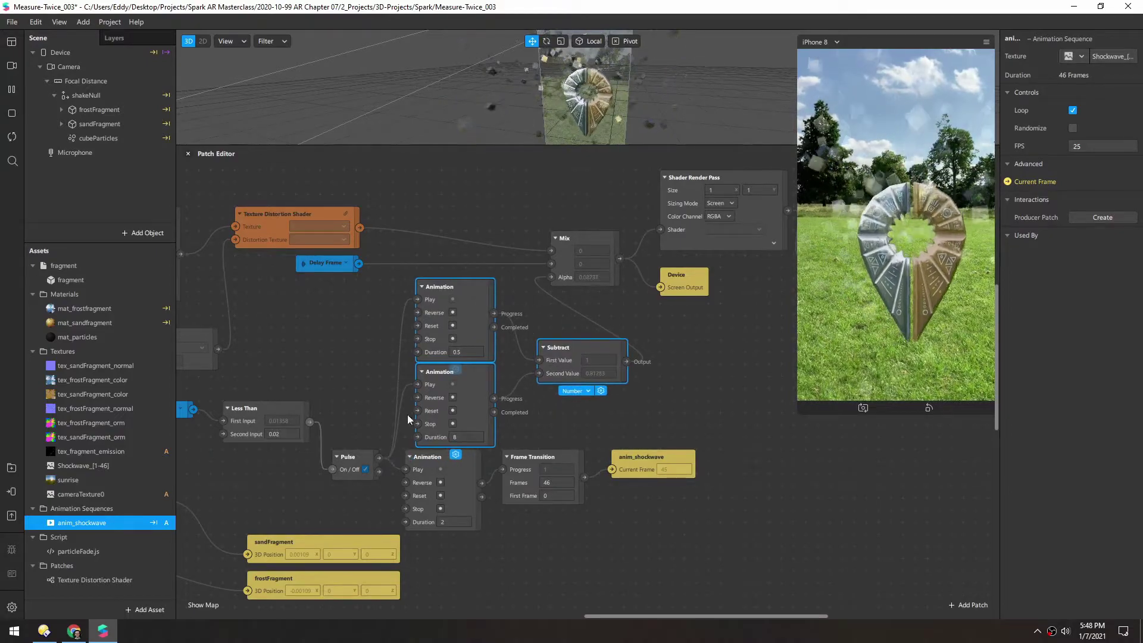
# Add a Delay patch fed by the Pulse output and place it in front of the two fade Animation patches
pyautogui.moveTo(378, 459); pyautogui.dragTo(356, 360)
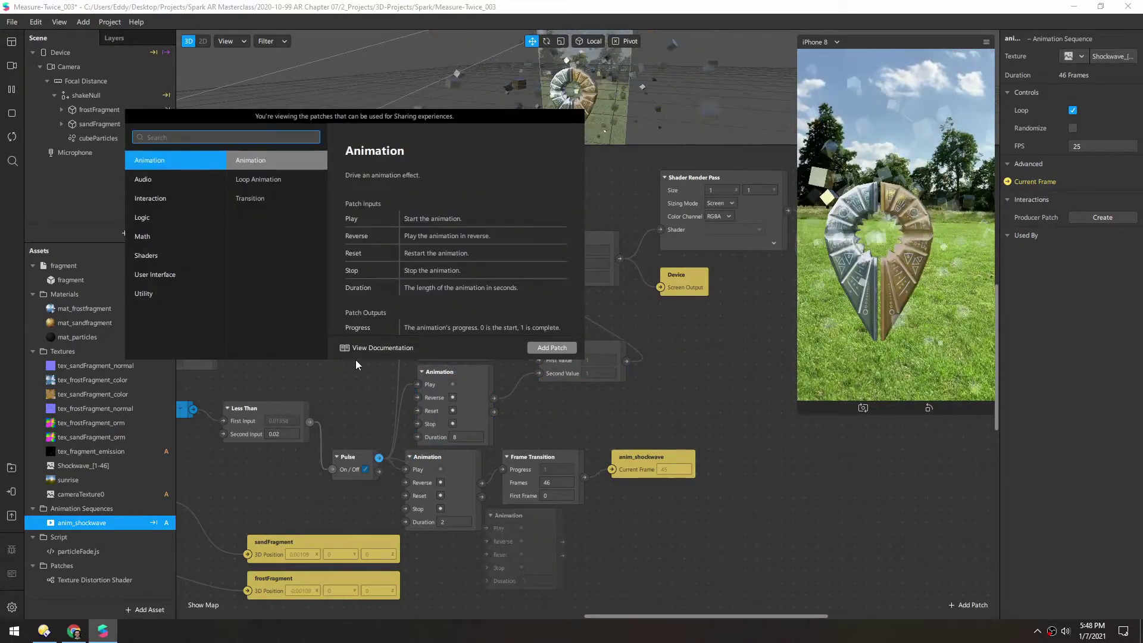
pyautogui.write('dewlay')
pyautogui.press('BackSpace')
pyautogui.press('BackSpace')
pyautogui.press('BackSpace')
pyautogui.press('BackSpace')
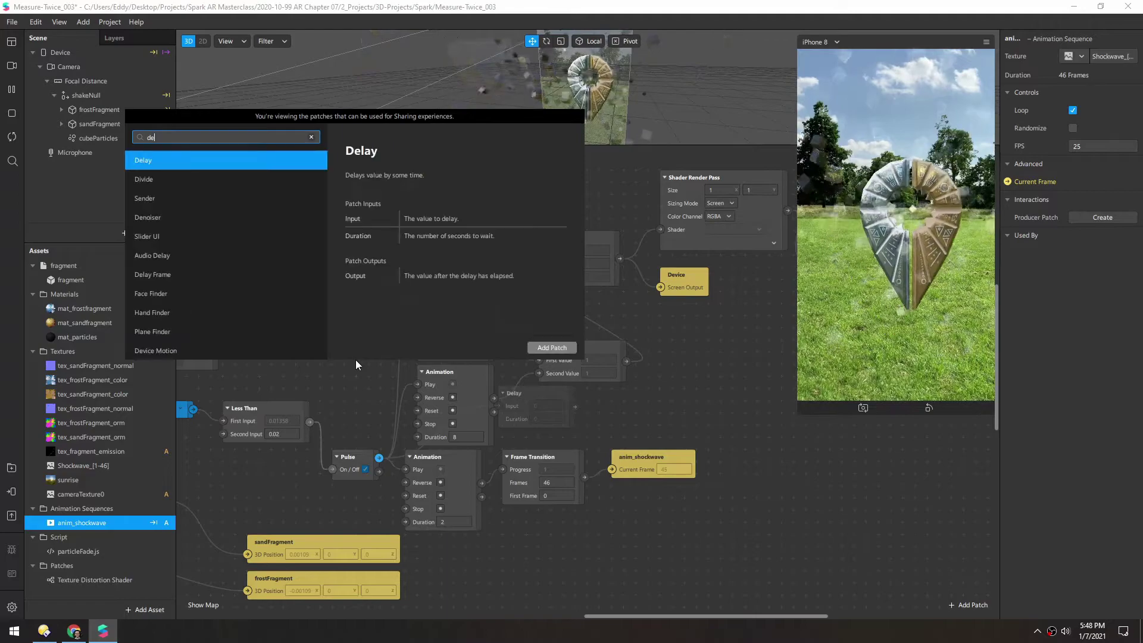
pyautogui.press('Return')
pyautogui.moveTo(527, 401); pyautogui.dragTo(327, 332)
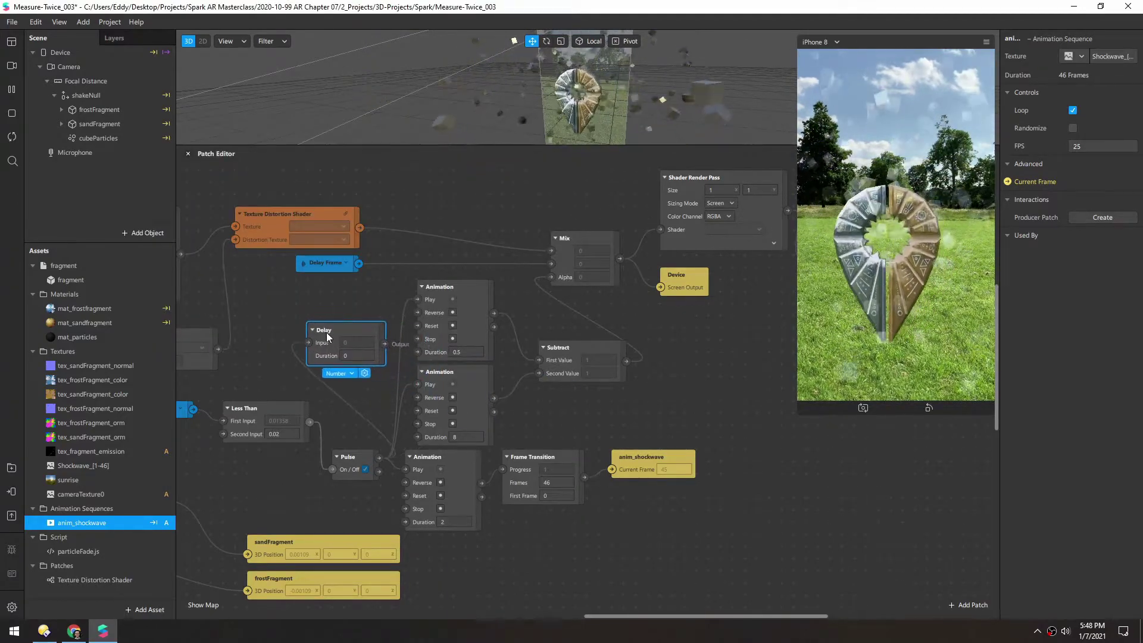
# Set the Delay's Duration to 0.3 and connect its Output to the Play inputs of both fade Animation patches
pyautogui.click(348, 347)
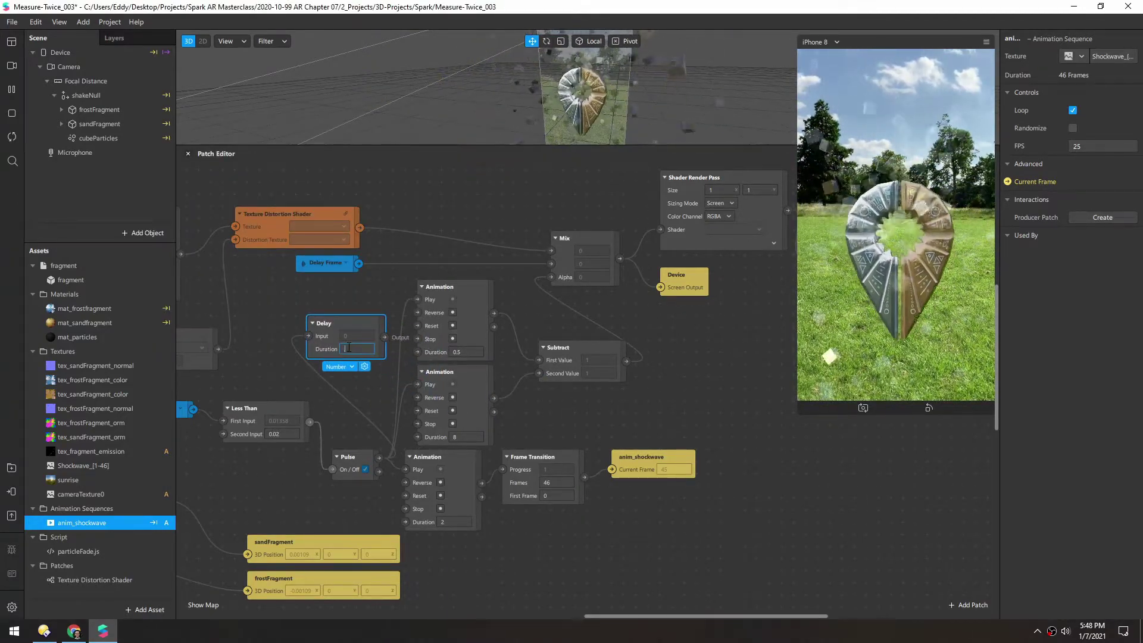
pyautogui.click(351, 292)
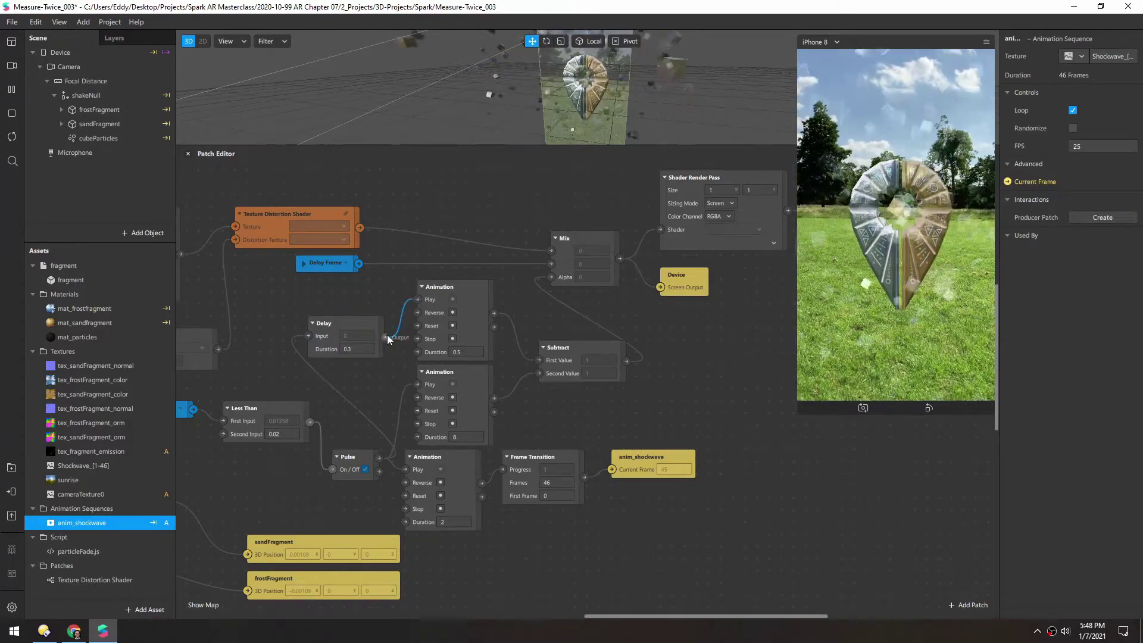
pyautogui.moveTo(385, 337); pyautogui.dragTo(416, 384)
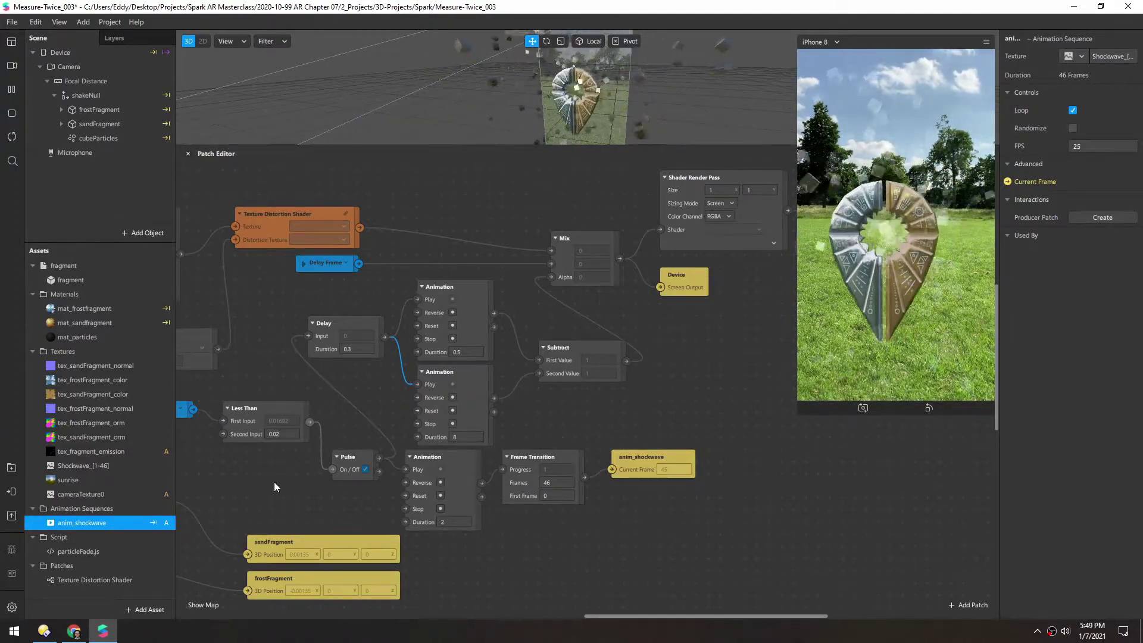
# Check which sender is assigned to the receivers feeding the cubeParticles patches and the fragment position Transition
pyautogui.moveTo(275, 481); pyautogui.dragTo(547, 356, button='middle')
pyautogui.scroll(-2, 492, 354)
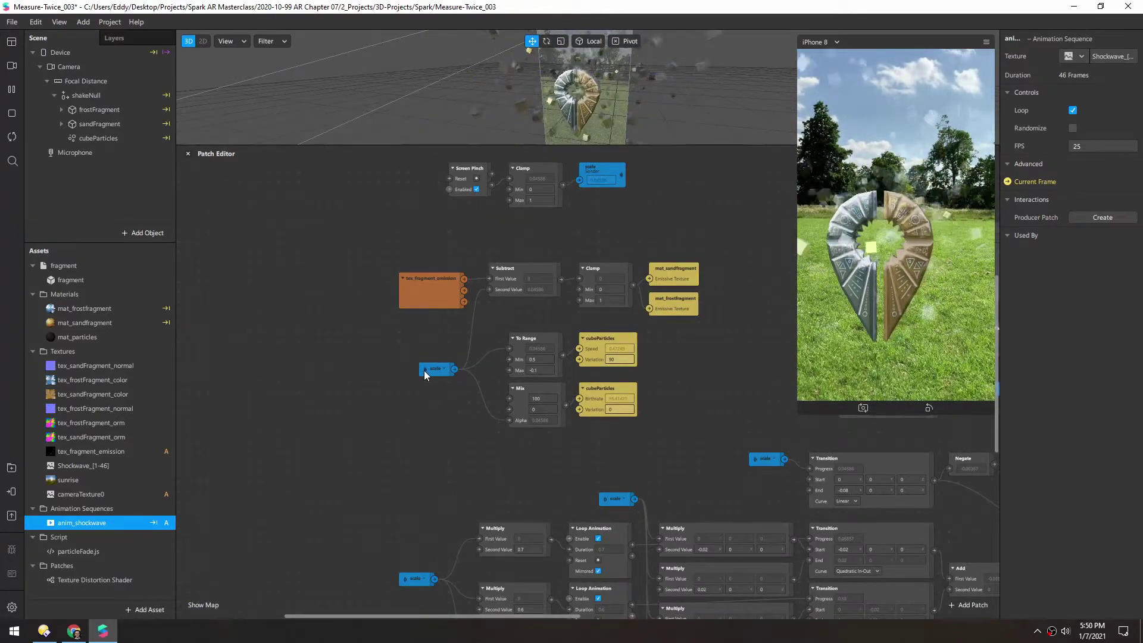
pyautogui.rightClick(444, 369)
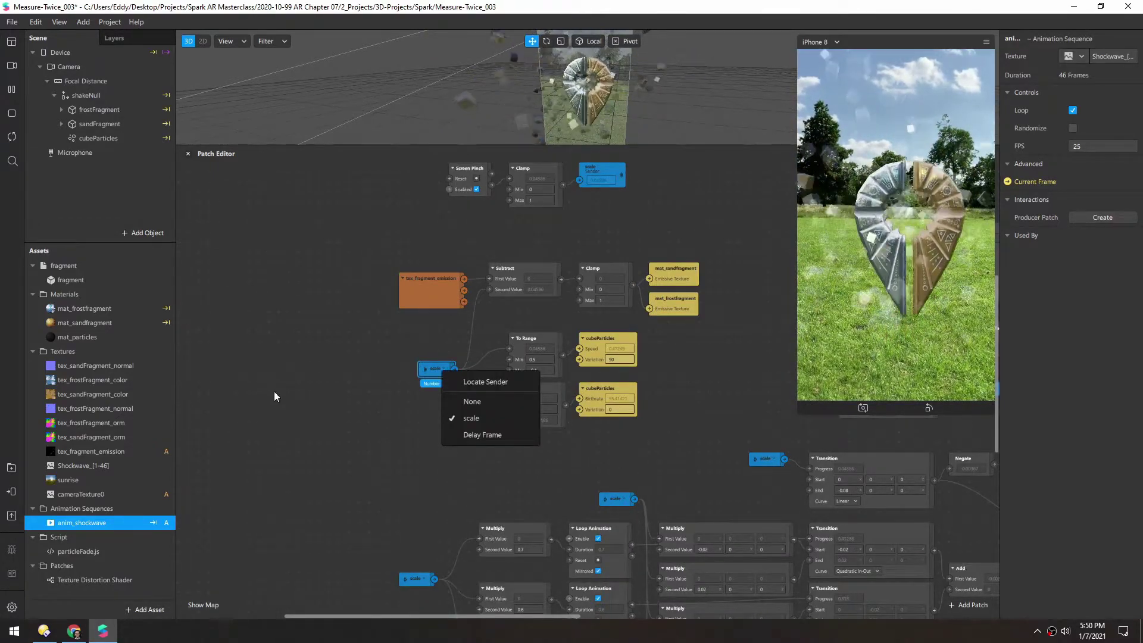
pyautogui.click(344, 406)
pyautogui.moveTo(370, 374); pyautogui.dragTo(241, 285, button='middle')
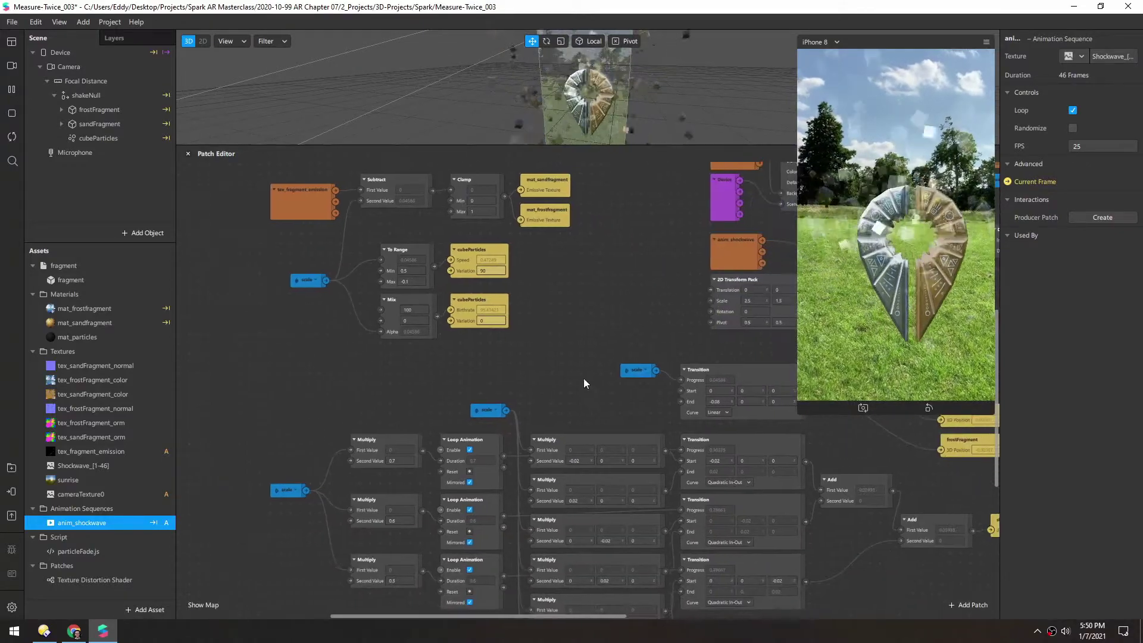
pyautogui.click(645, 370)
pyautogui.click(438, 365)
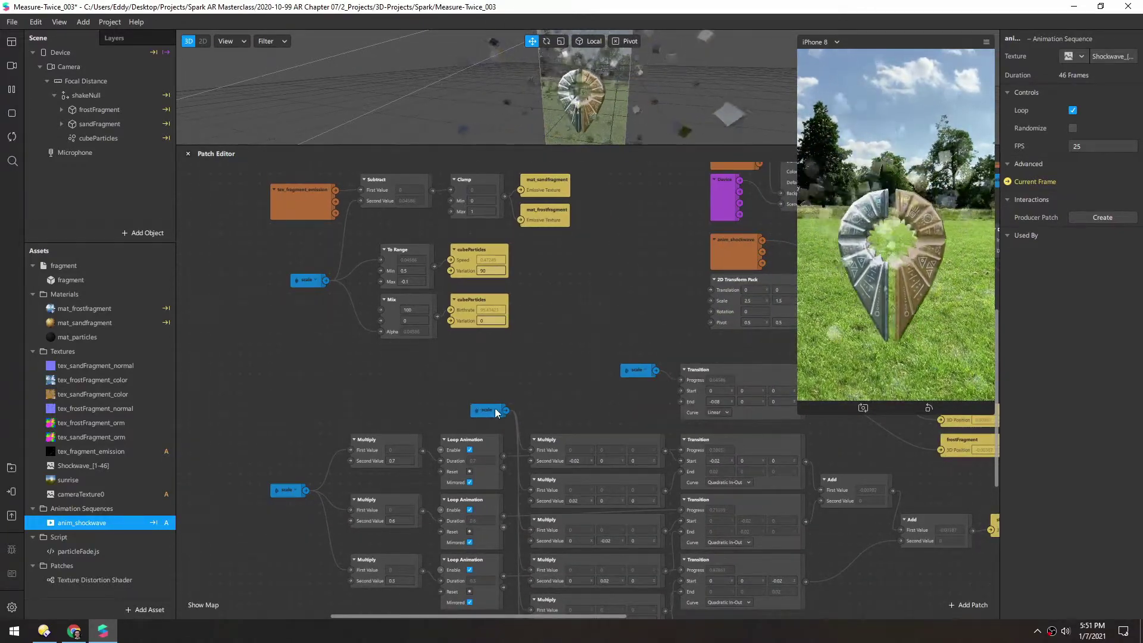
# Assign the scale sender to the receivers feeding the shake offset Multiply patches and the Loop Animation Multiply patches
pyautogui.click(495, 410)
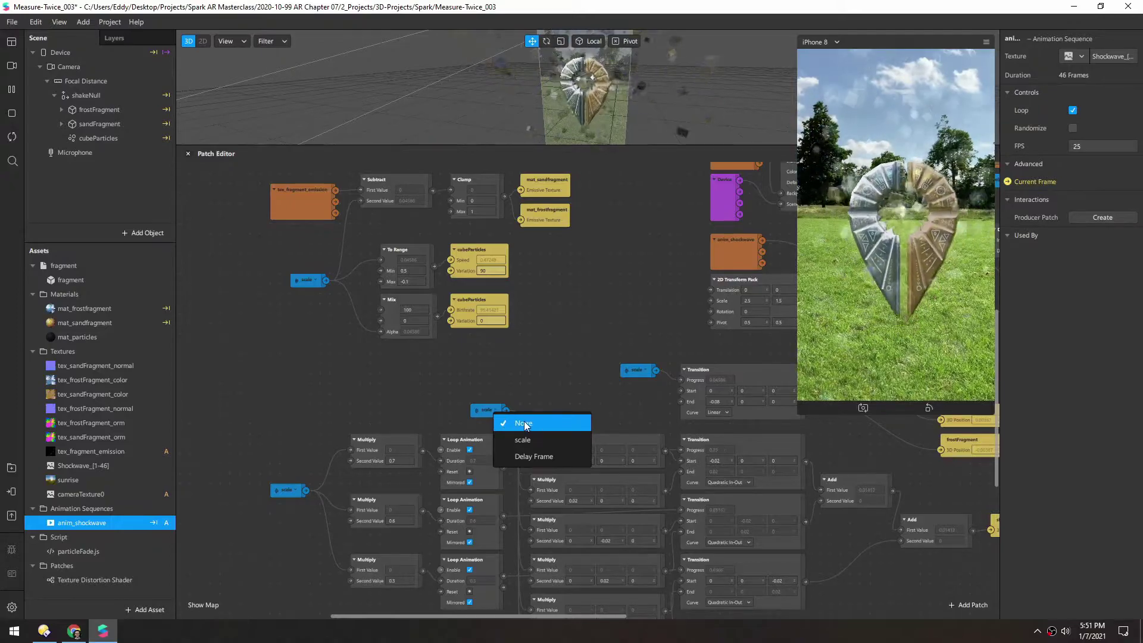
pyautogui.click(522, 440)
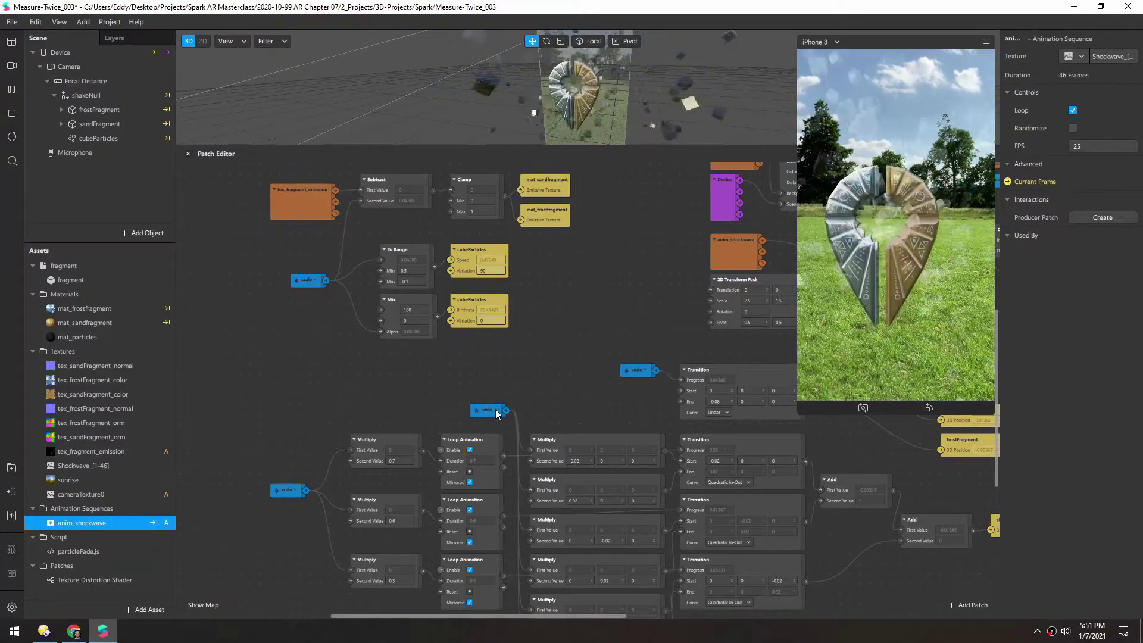
pyautogui.click(496, 410)
pyautogui.click(516, 439)
pyautogui.moveTo(292, 405); pyautogui.dragTo(375, 334, button='middle')
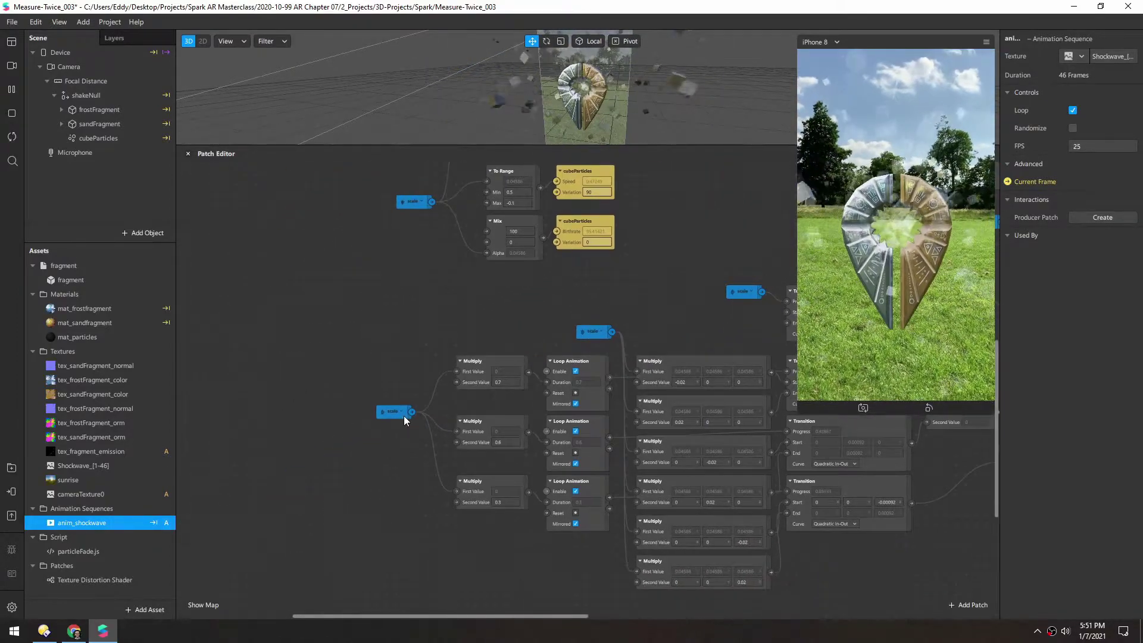
pyautogui.click(402, 411)
pyautogui.click(425, 441)
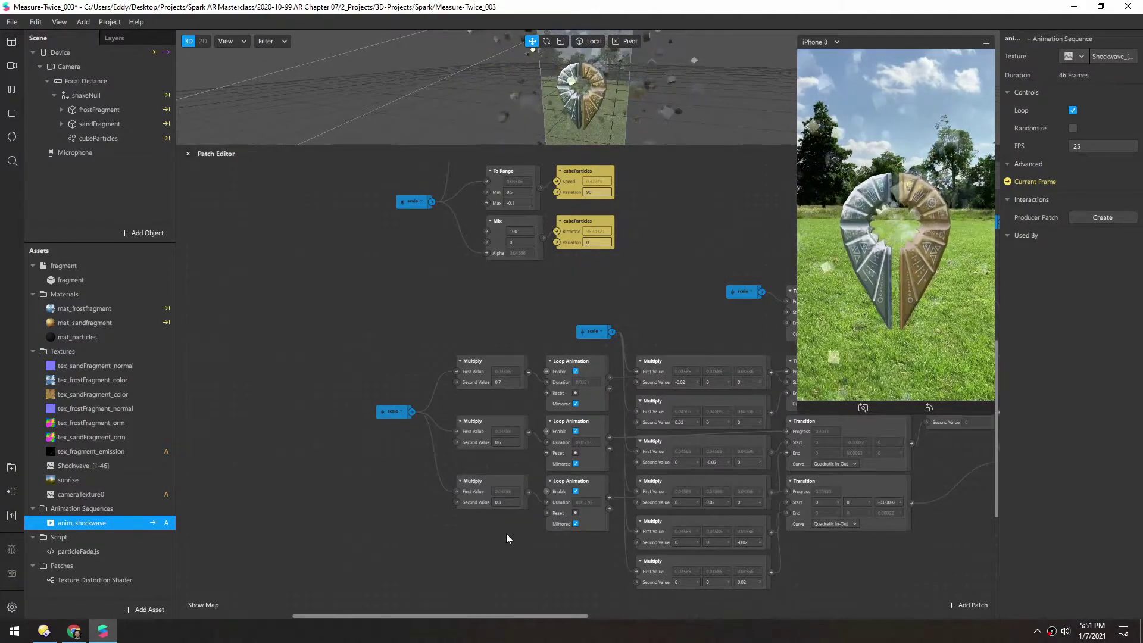
# Reselect scale as the sender for the receiver feeding the Less Than patch
pyautogui.hscroll(10, 506, 533)
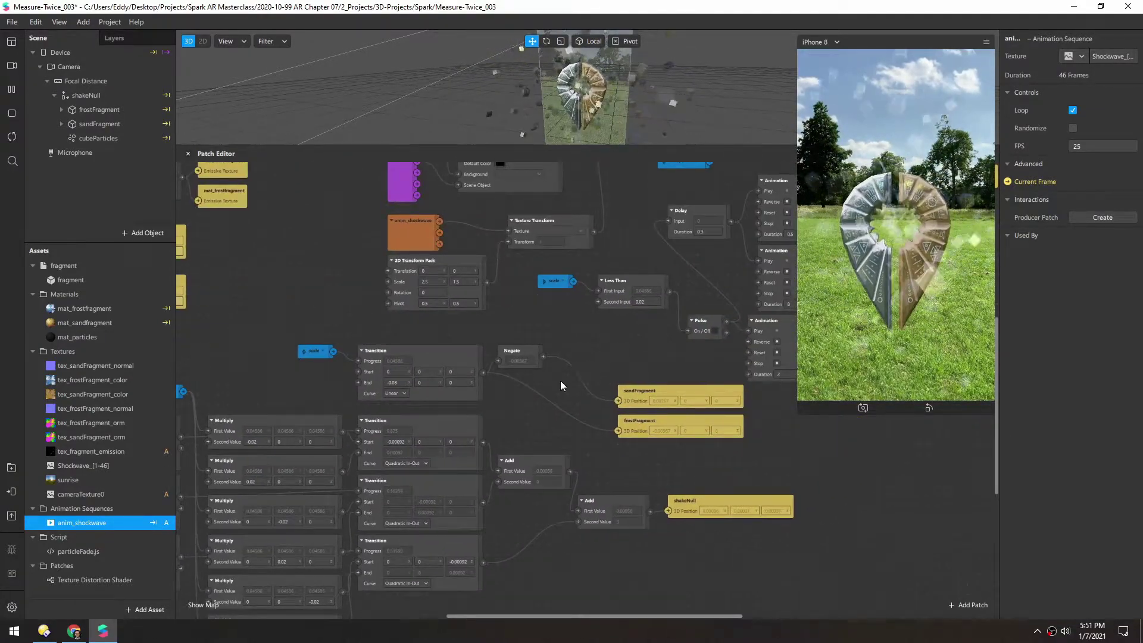
pyautogui.moveTo(560, 381); pyautogui.dragTo(423, 455, button='middle')
pyautogui.click(424, 355)
pyautogui.click(451, 403)
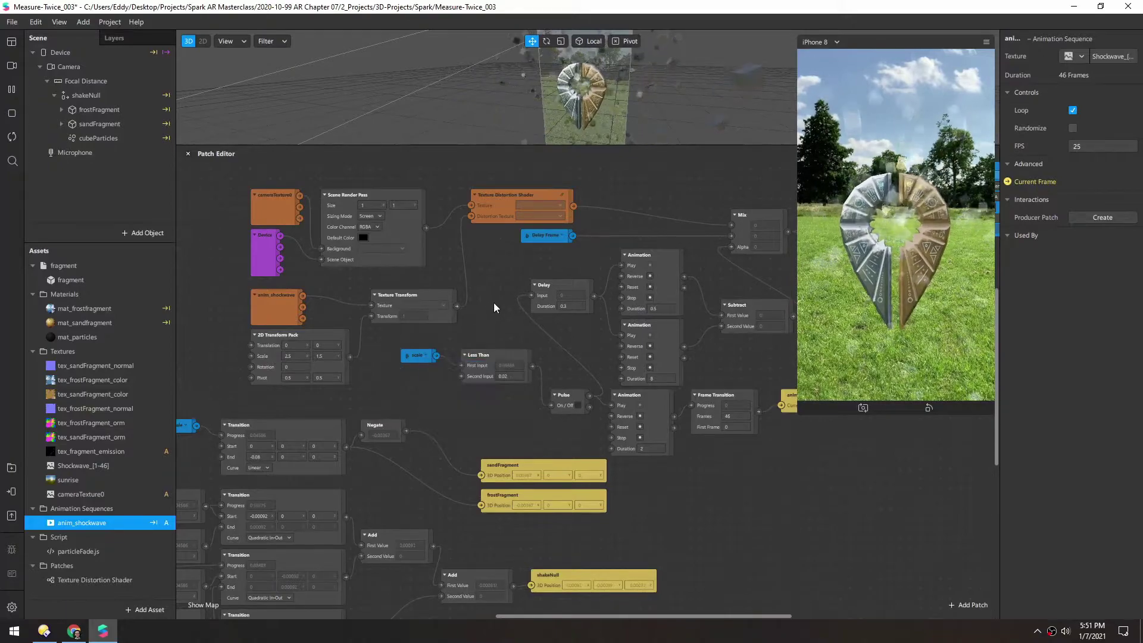
pyautogui.moveTo(472, 252); pyautogui.dragTo(532, 290, button='middle')
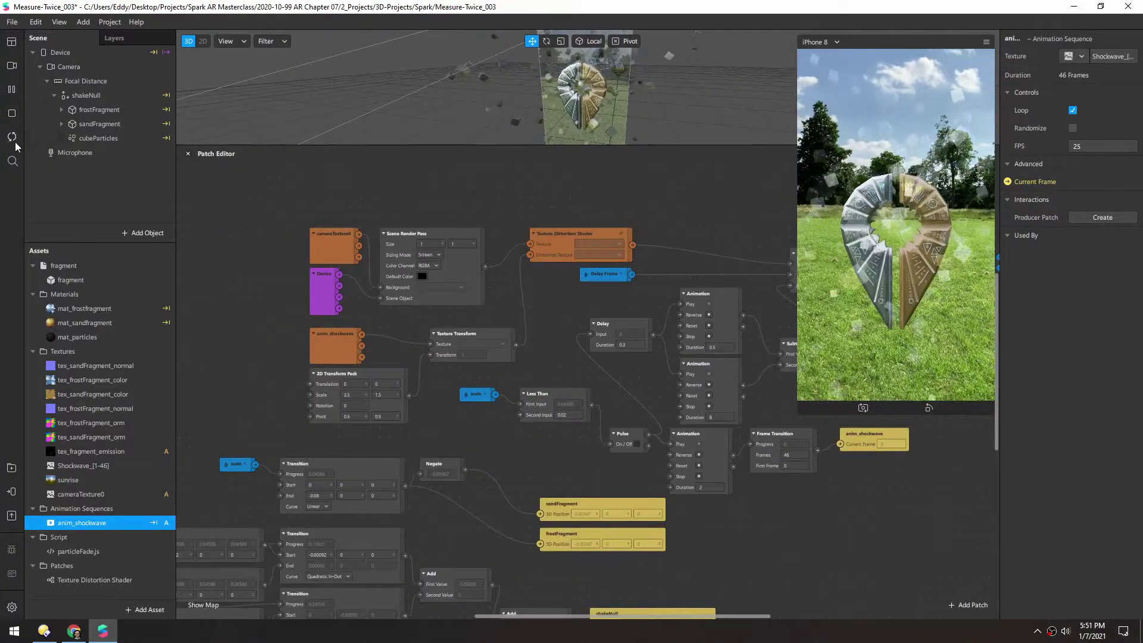